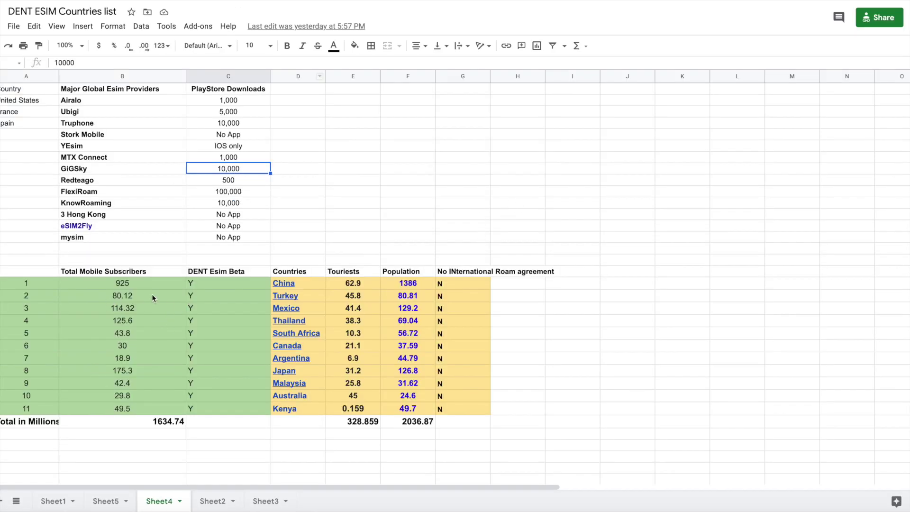
Step: Go across China's row in Sheet4, from its total mobile subscribers to its number of tourists
left_click(140, 286)
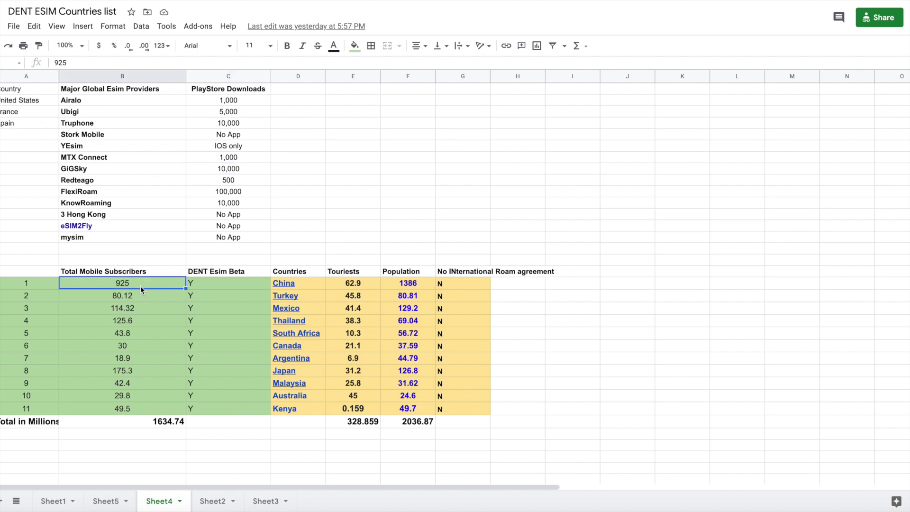
key("Right")
key("Right")
key("Right")
key("Right")
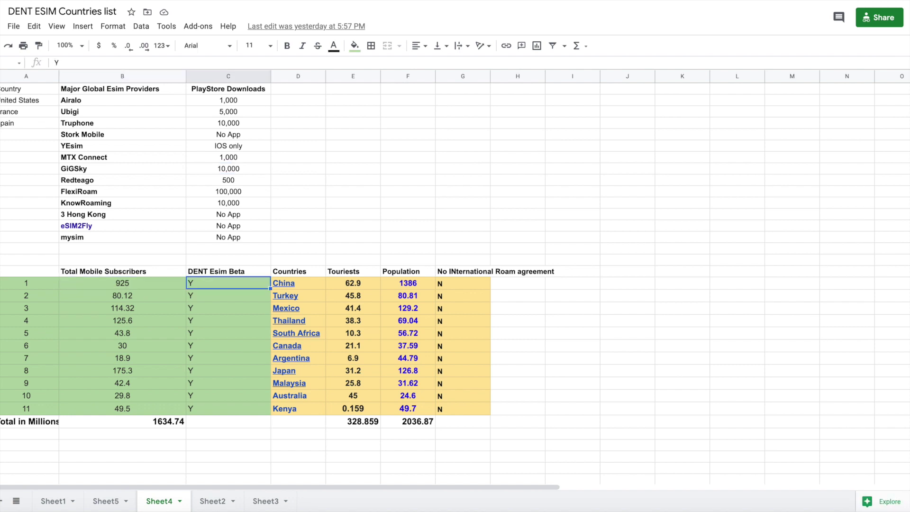
key("Left")
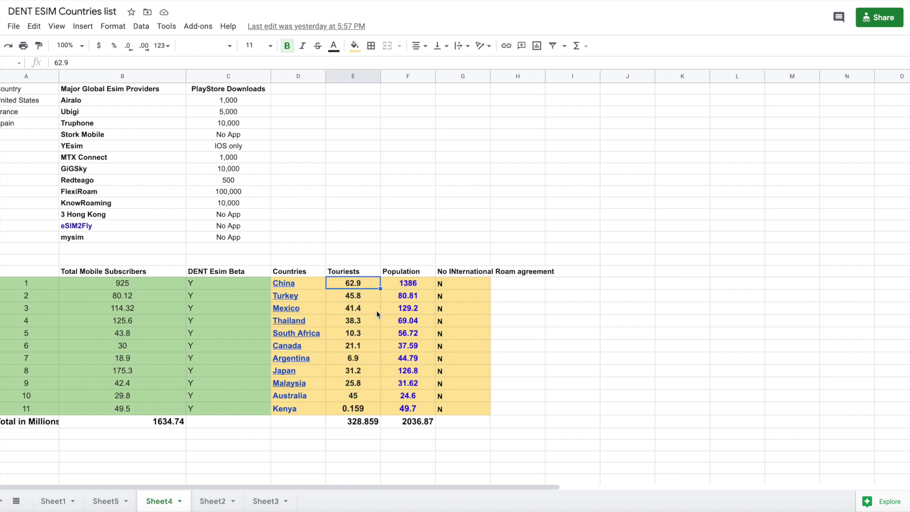
Step: Examine the mobile subscriber figures from China down to Thailand, the column's total, and China's DENT Esim Beta entry
left_click(136, 287)
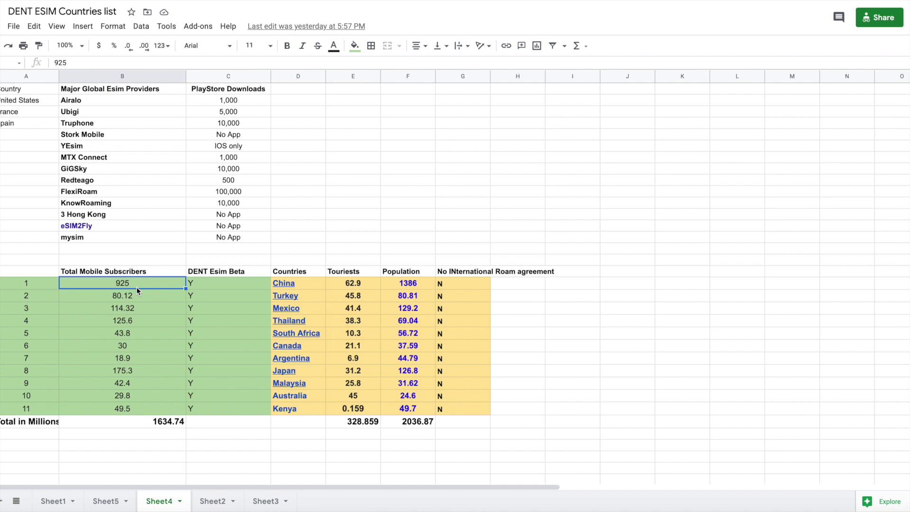
left_click(137, 298)
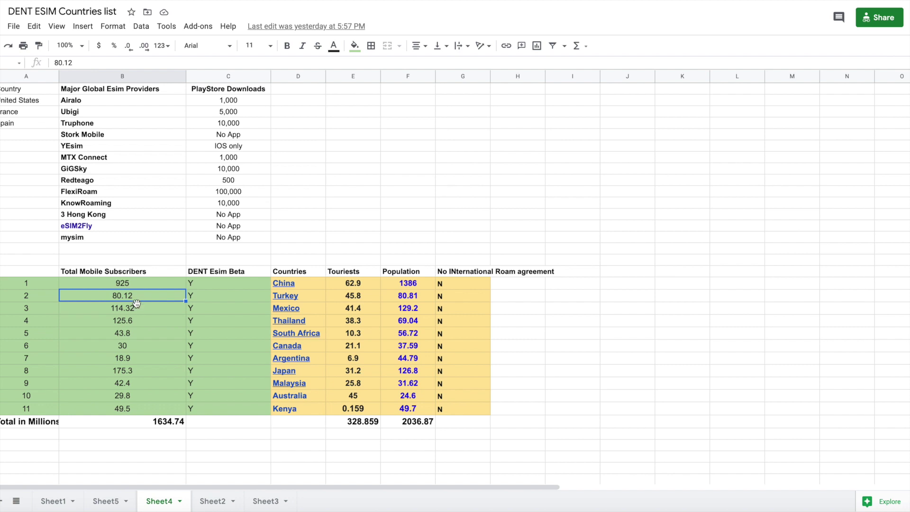
left_click(139, 309)
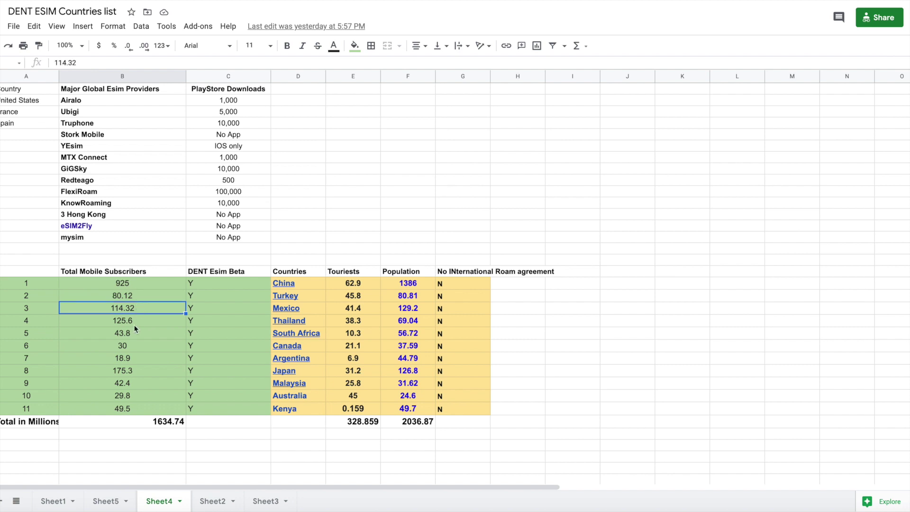
left_click(135, 324)
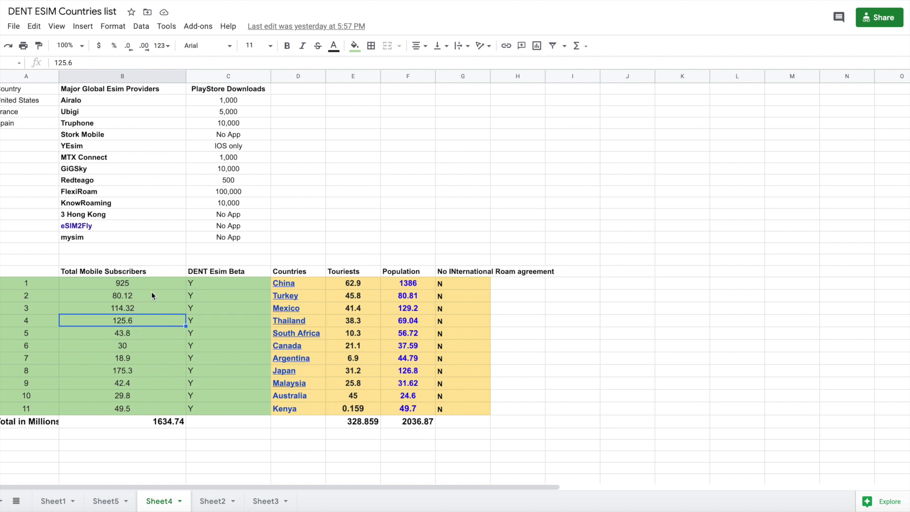
left_click(180, 423)
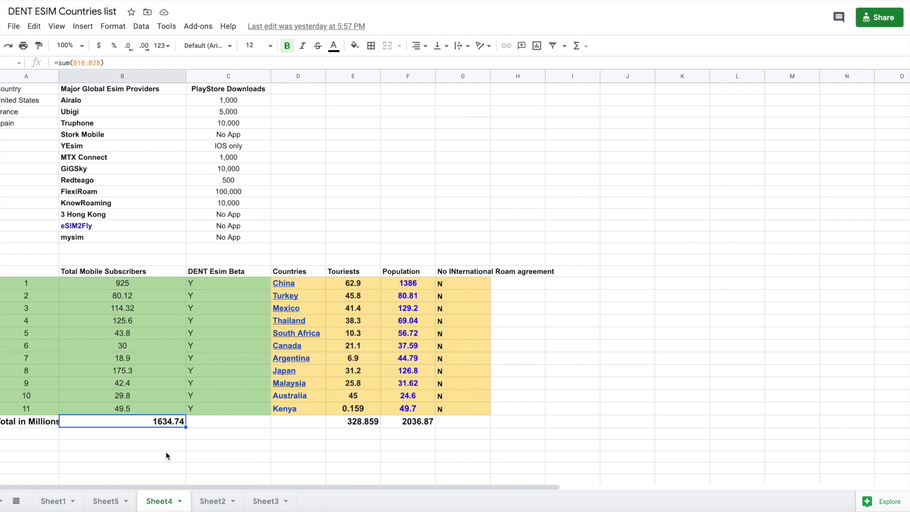
left_click(215, 281)
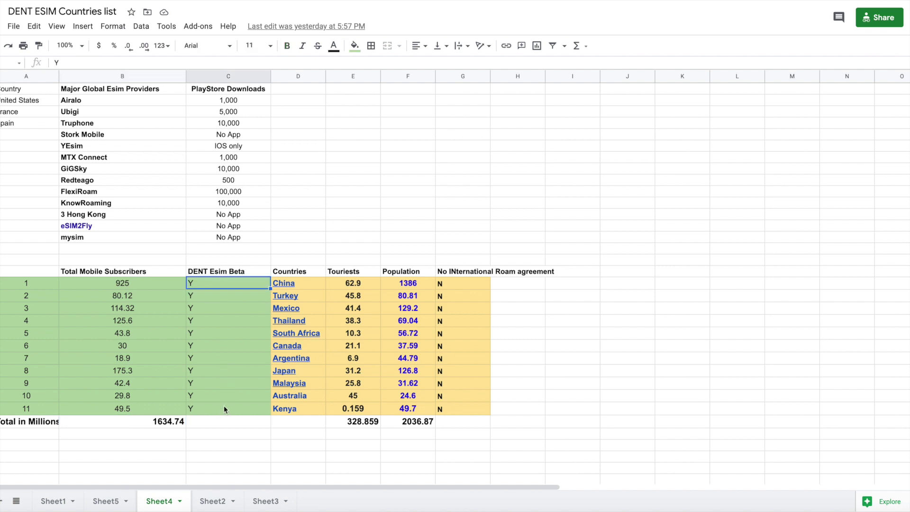
Step: Step through the tourist numbers from China down to the column's total, and check China's international roaming agreement entry
left_click(355, 284)
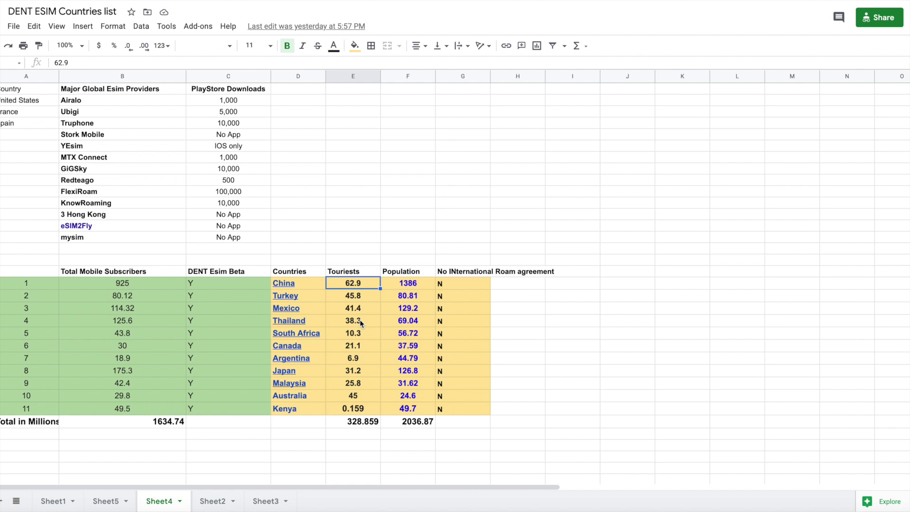
key("Down")
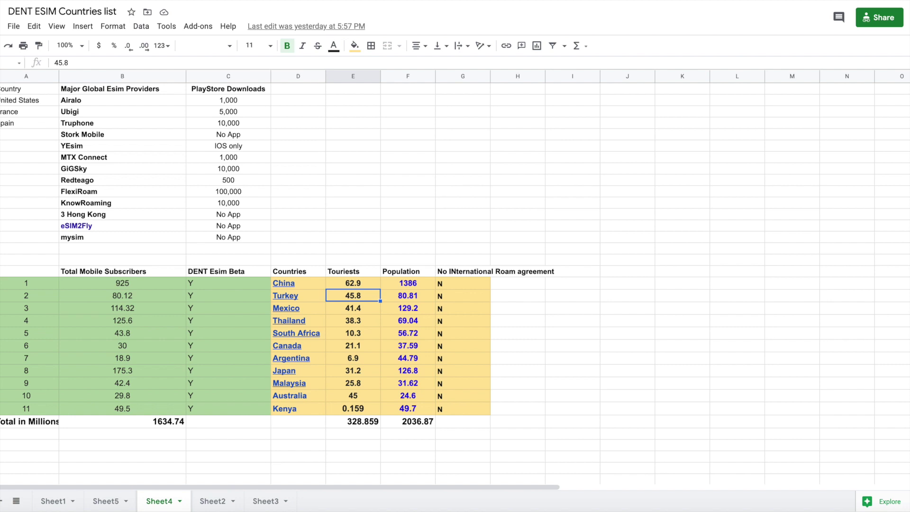
key("Down")
key("Down")
key("Down")
key("Down")
key("Down")
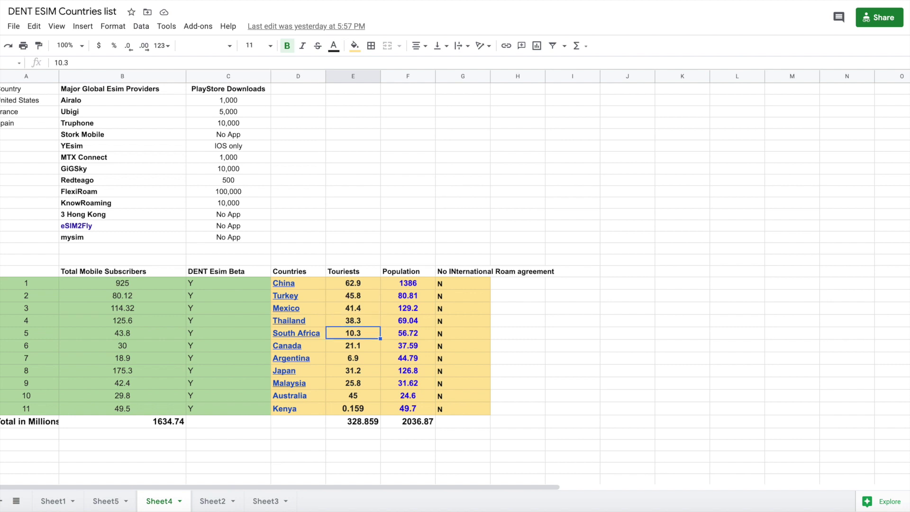
key("Down")
key("Down")
key("Down")
key("Down")
key("Down")
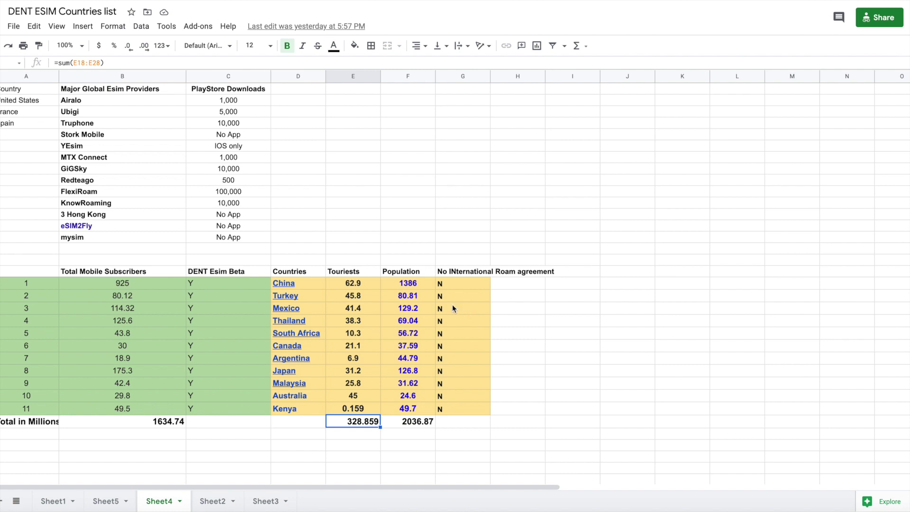
left_click(445, 285)
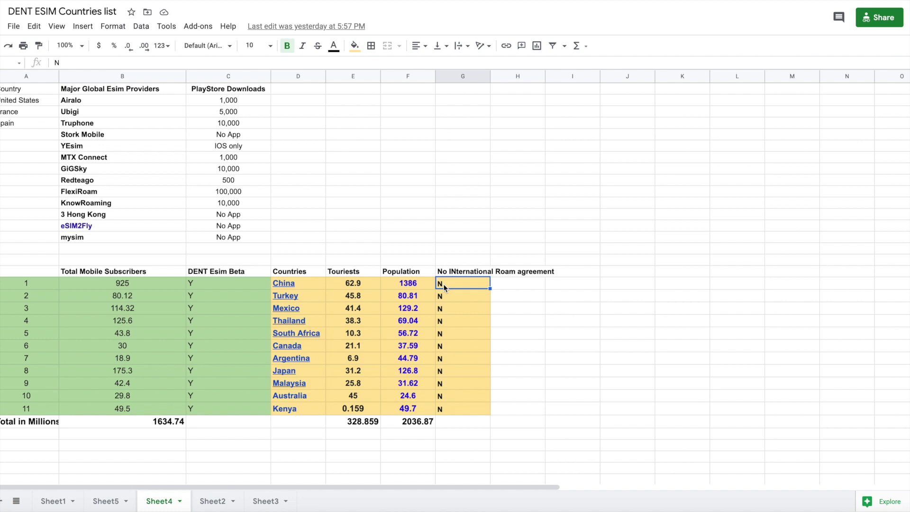
left_click(345, 425)
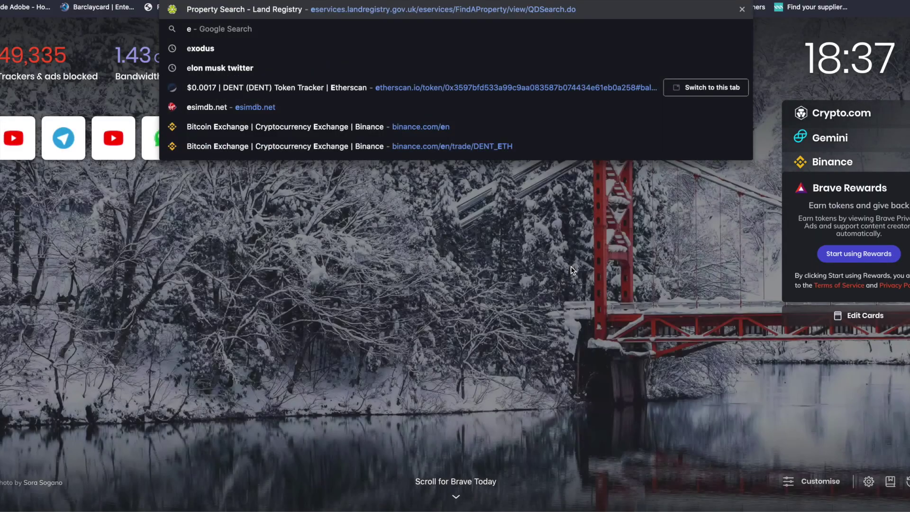
Step: Open esimdb.net in a new browser tab and search for China to open its eSIM plans page
type("esimdb.net")
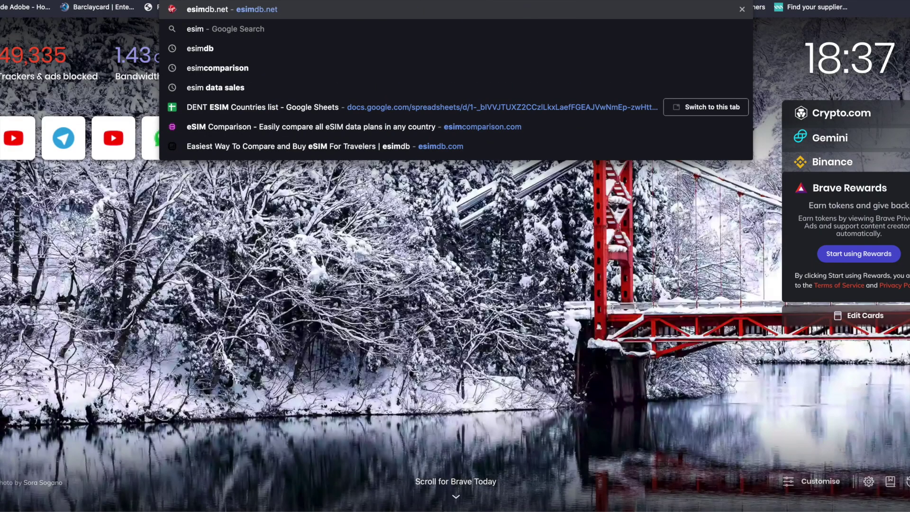
key("Return")
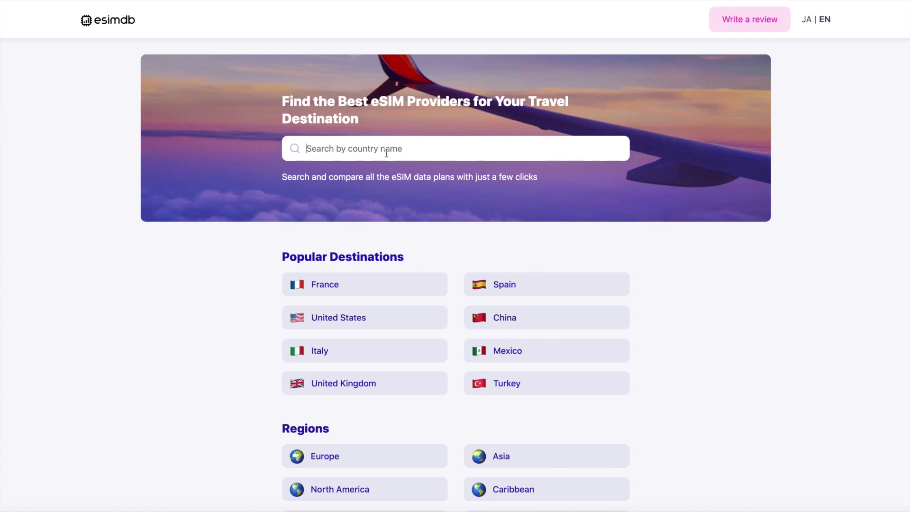
type("china")
left_click(373, 194)
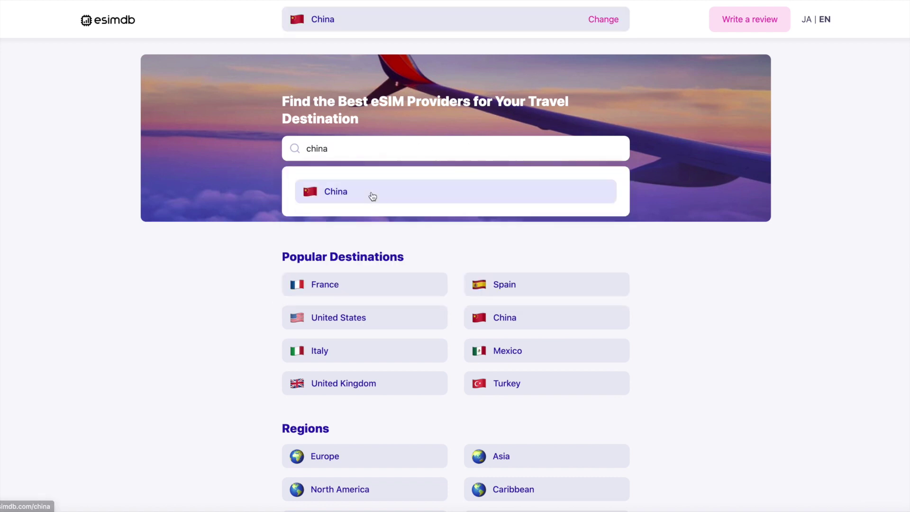
Step: Sort the China eSIM plans by duration, from long to short
scroll(728, 230, "down", 5)
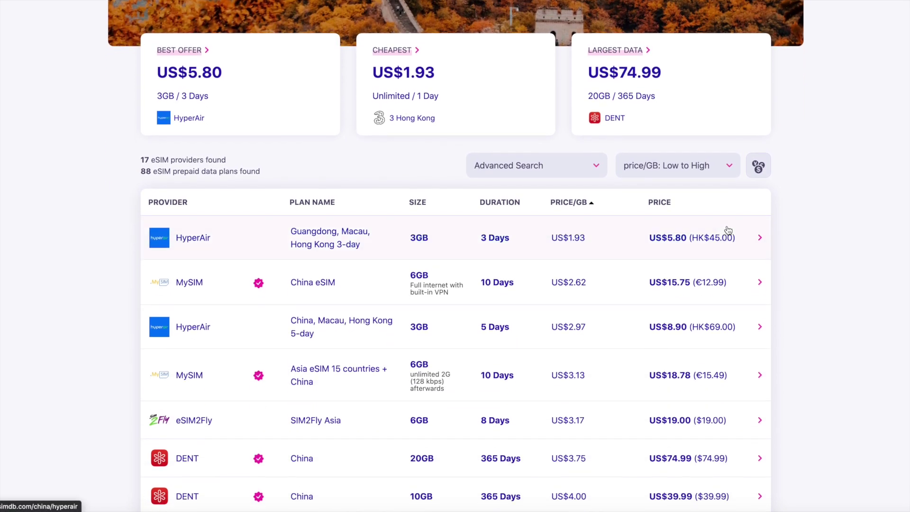
scroll(729, 230, "down", 3)
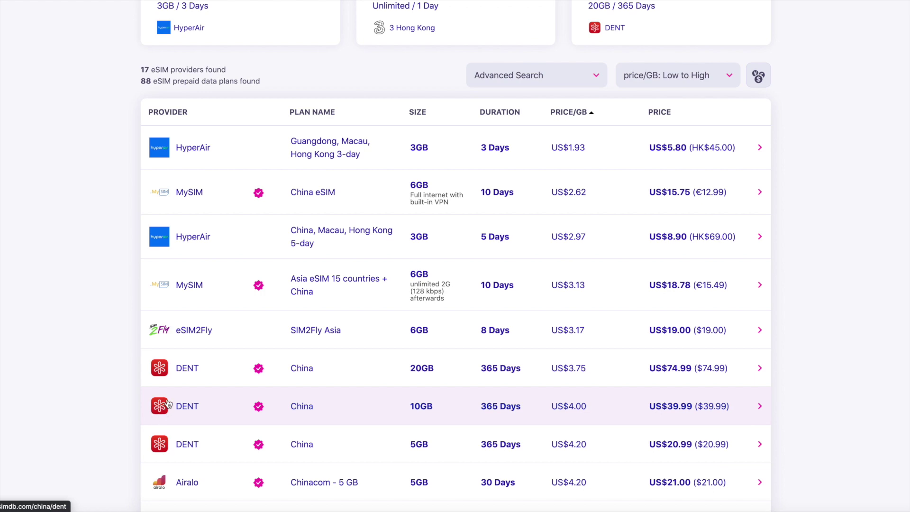
scroll(753, 299, "down", 3)
scroll(763, 294, "down", 5)
scroll(768, 292, "up", 9)
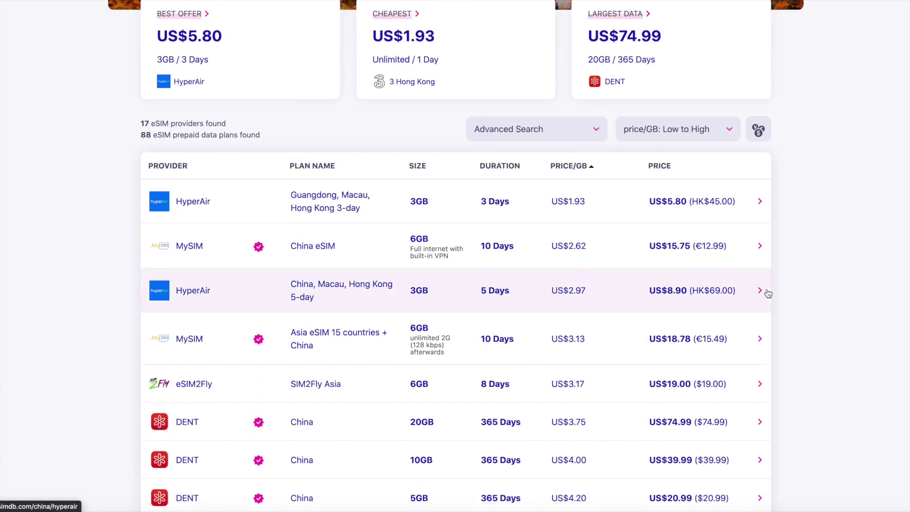
left_click(506, 171)
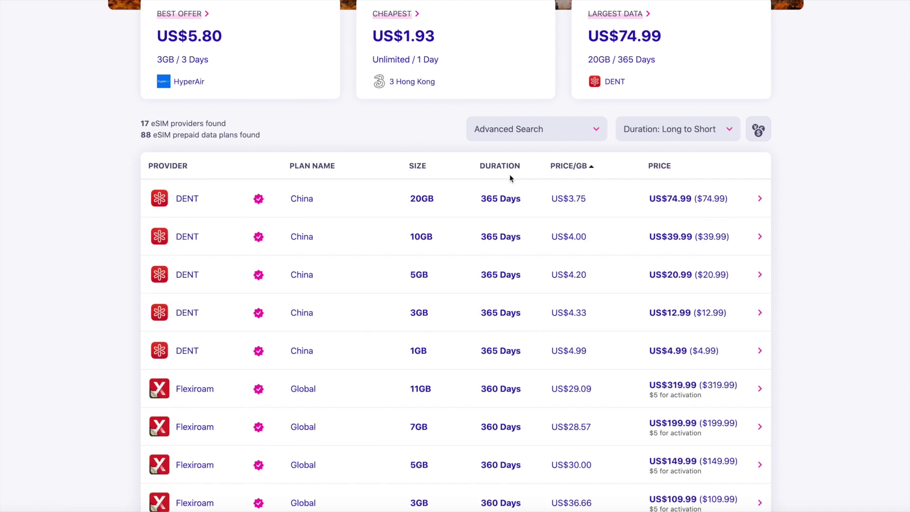
Step: Examine the sorted China plans, comparing DENT's durations and prices with those of Flexiroam and the other providers
scroll(881, 239, "down", 1)
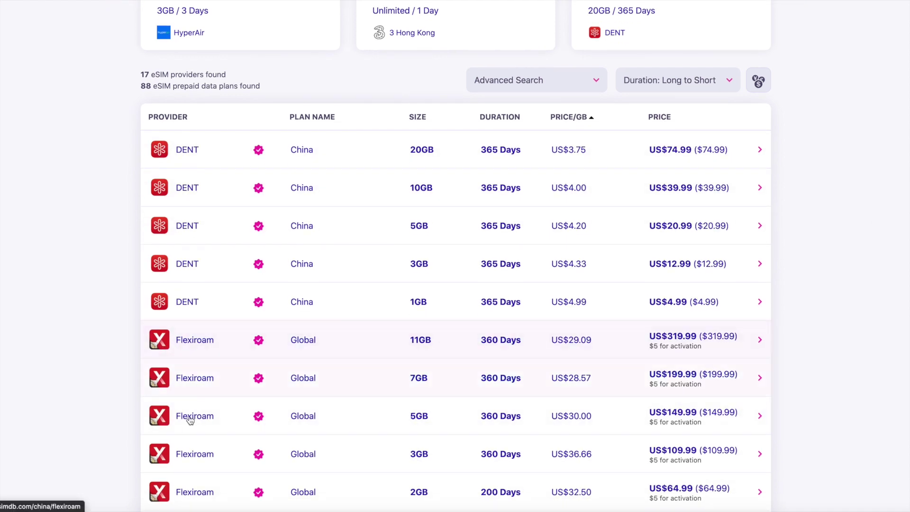
scroll(241, 458, "down", 4)
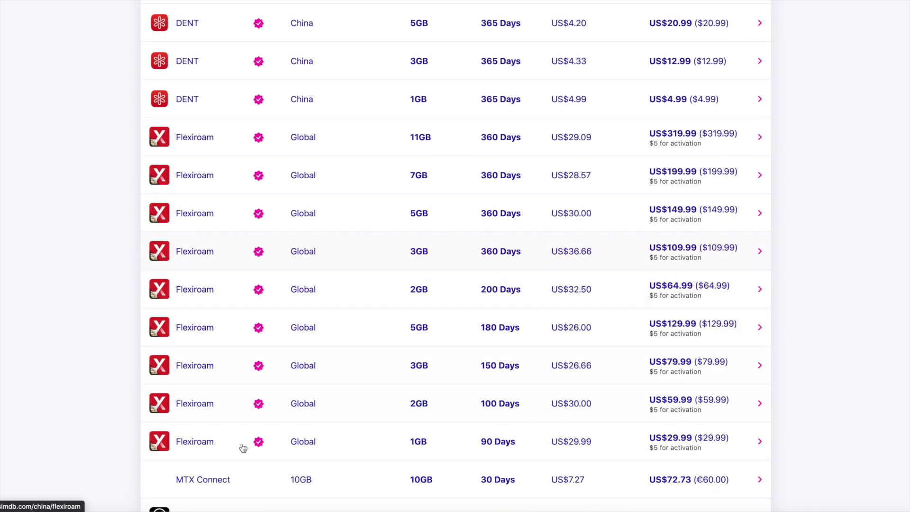
scroll(243, 448, "down", 2)
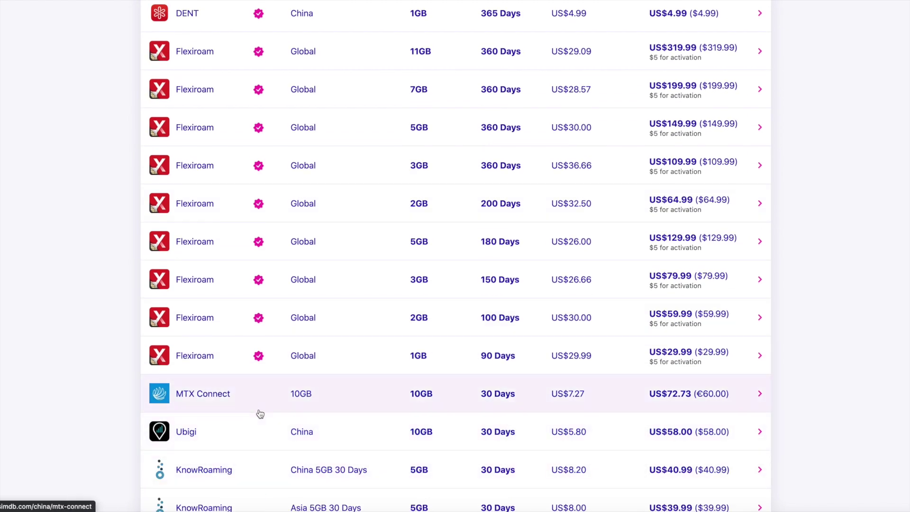
scroll(264, 404, "up", 2)
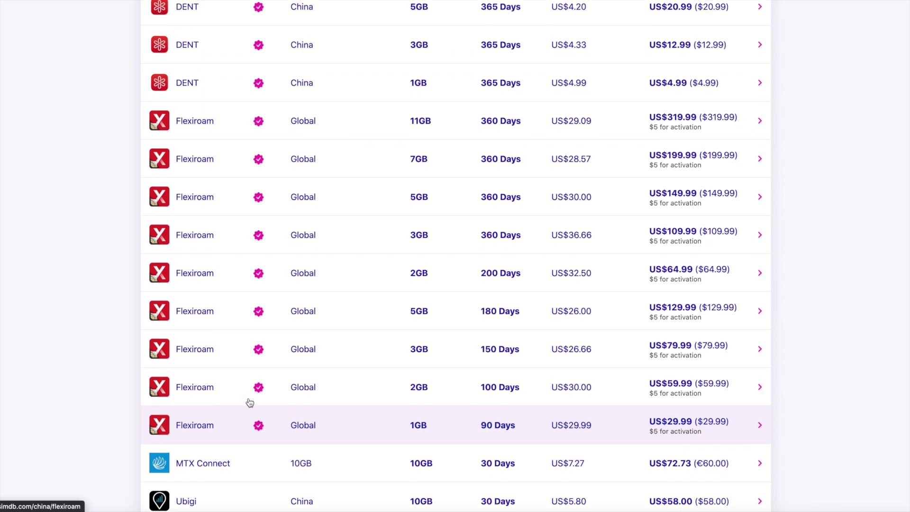
scroll(520, 285, "up", 3)
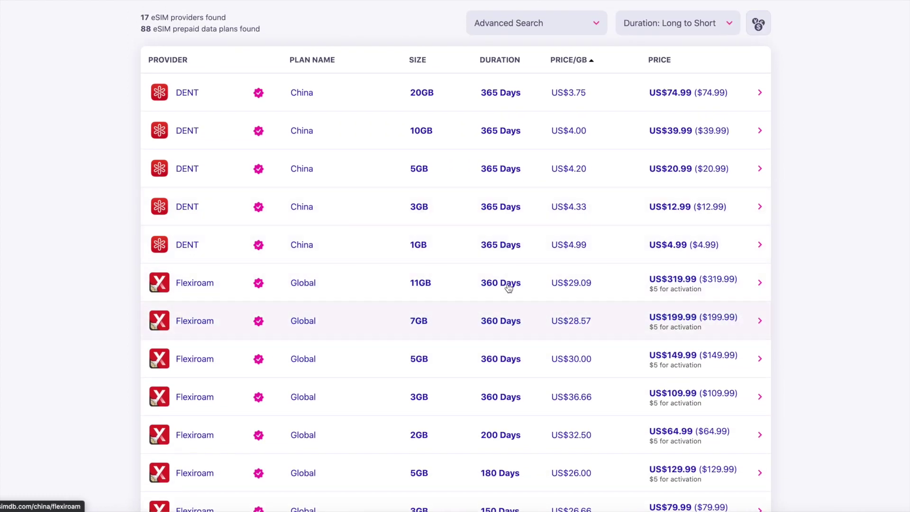
scroll(504, 301, "up", 1)
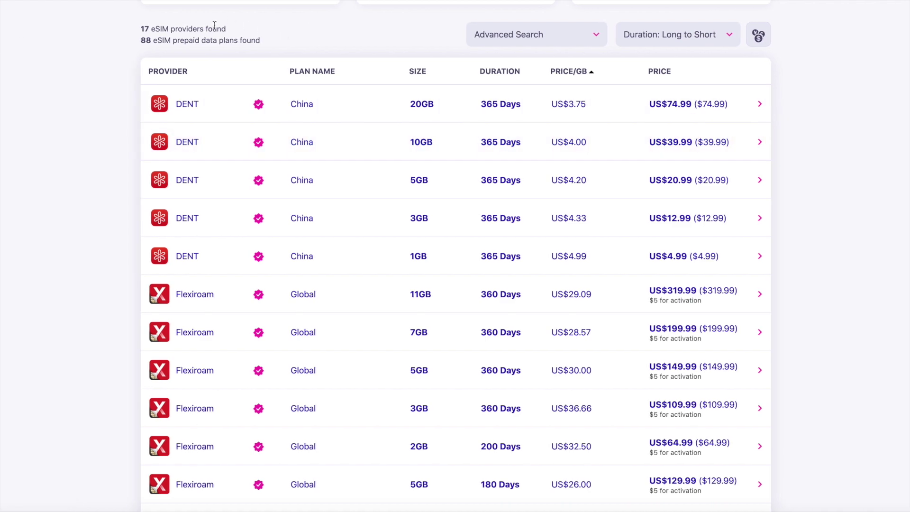
scroll(316, 54, "up", 3)
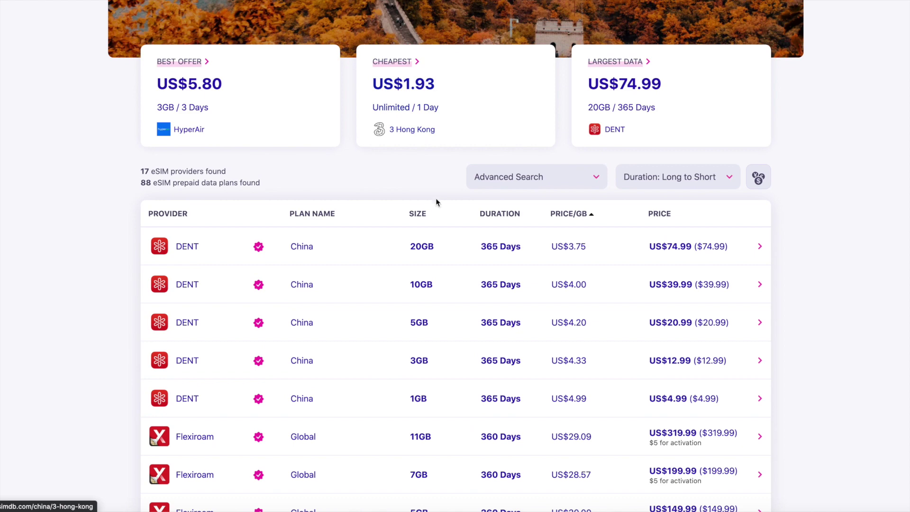
scroll(462, 183, "up", 4)
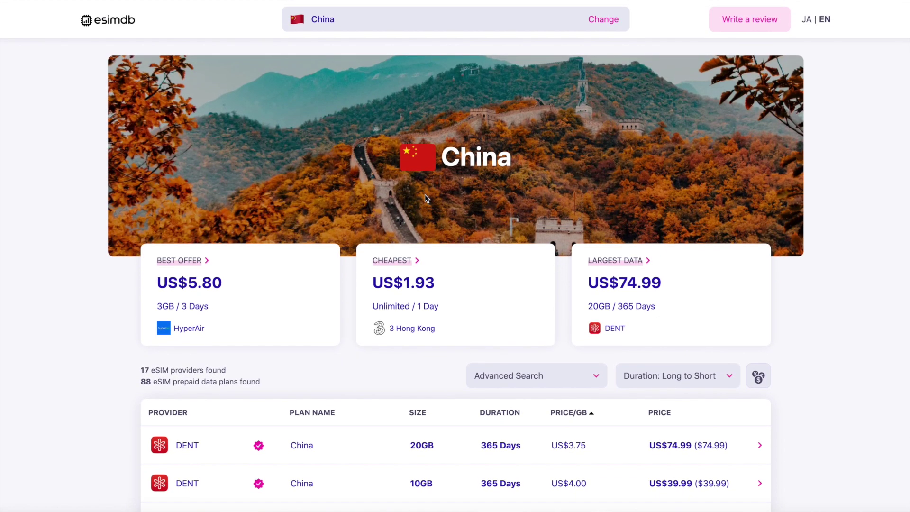
Step: Read through the user reviews on the DENT app's Google Play page
scroll(425, 194, "down", 5)
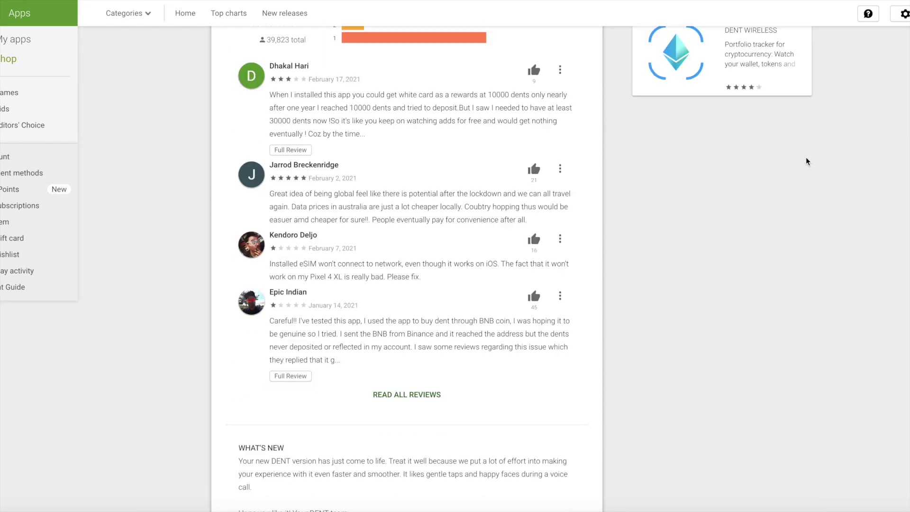
scroll(806, 158, "down", 7)
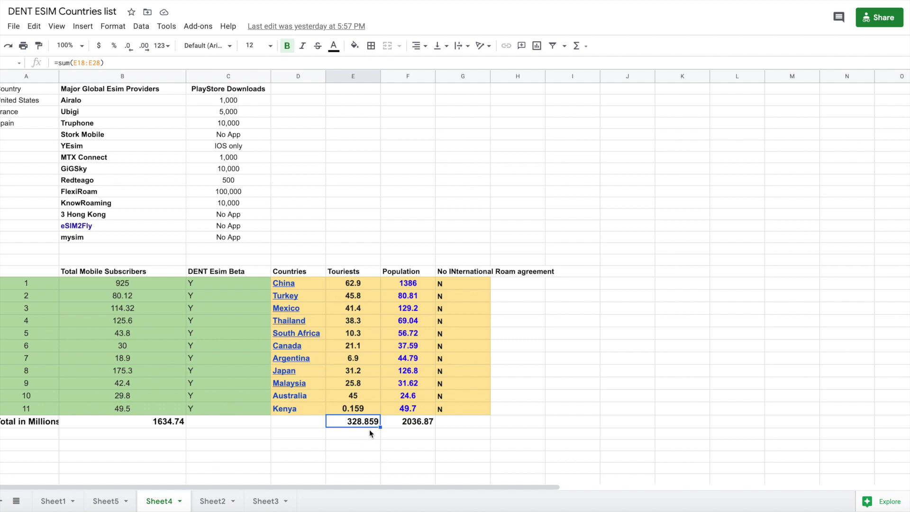
Step: Return to the DENT ESIM Countries list spreadsheet and check the tourists column's total below the country table
left_click(280, 456)
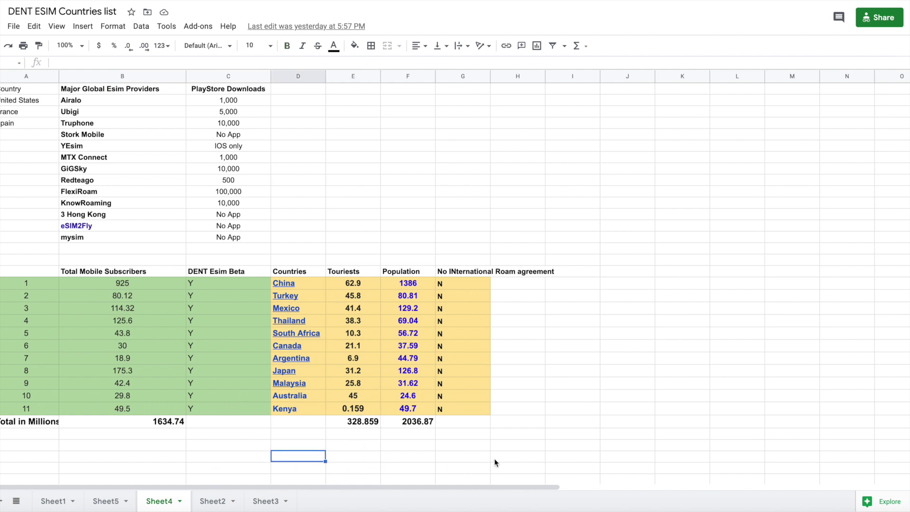
scroll(494, 459, "down", 3)
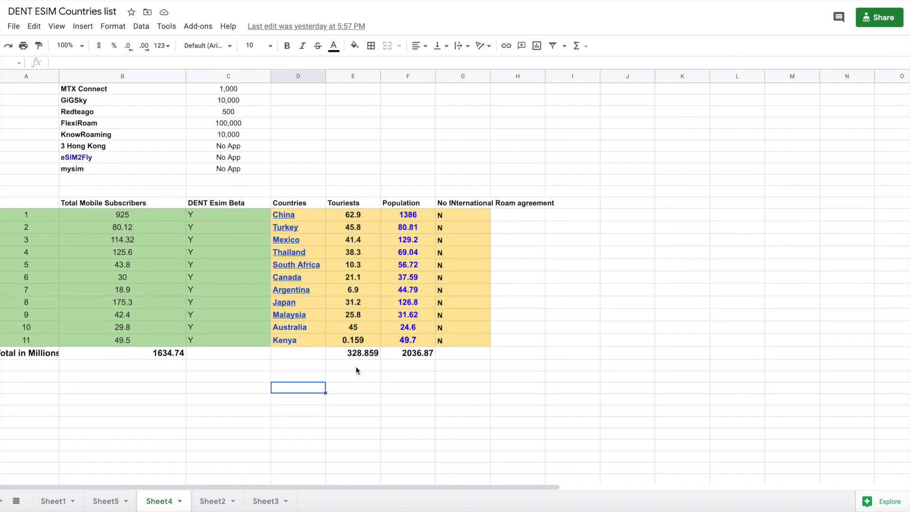
left_click(353, 354)
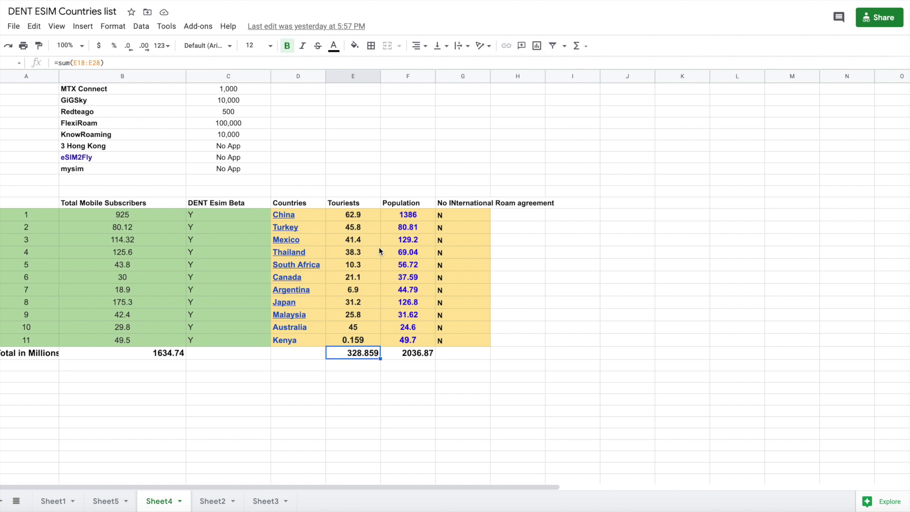
Step: Calculate 5% of the tourists total in cell D32 with the formula =E29*5/100
left_click(361, 219)
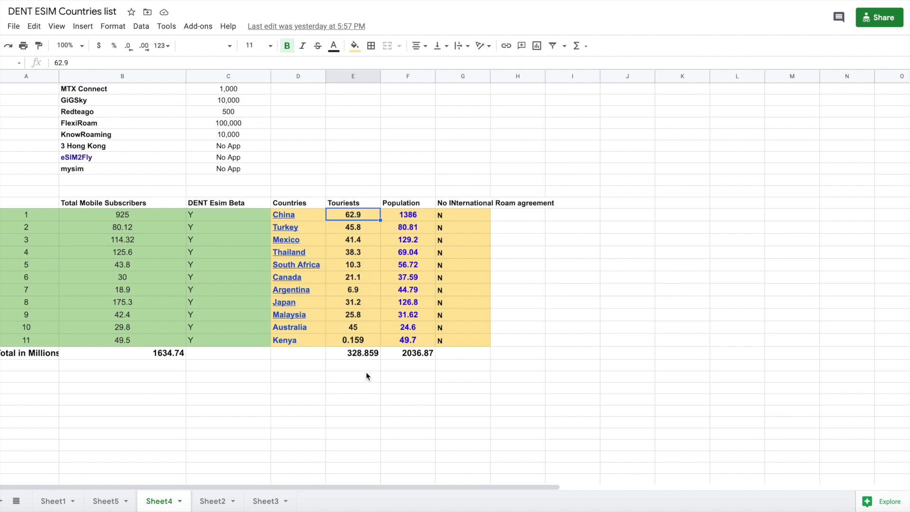
left_click(358, 358)
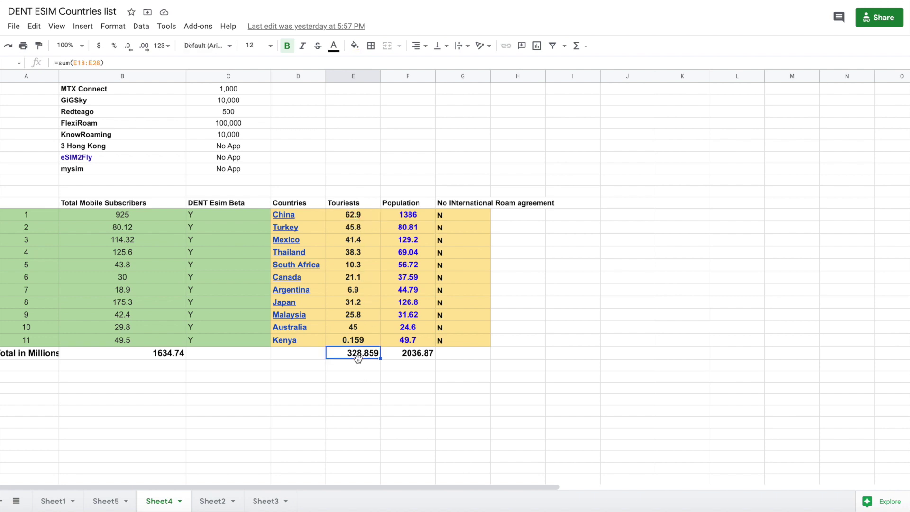
left_click(301, 387)
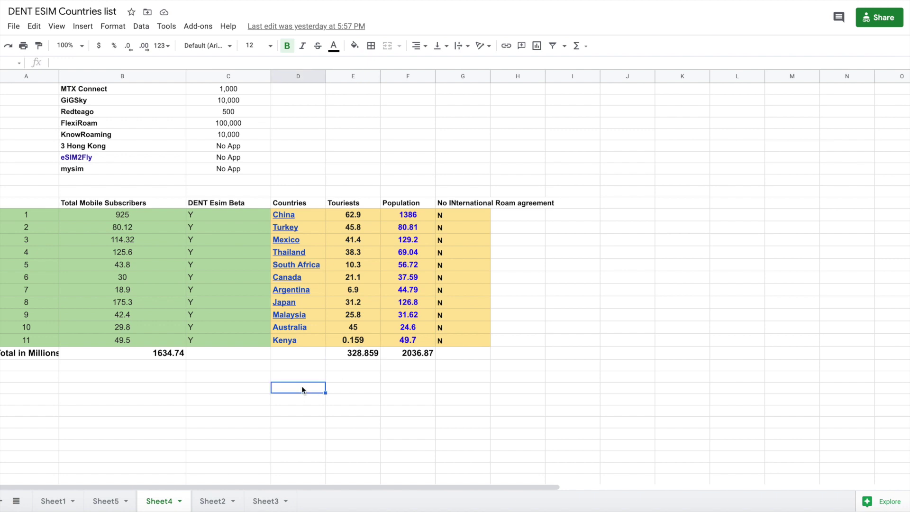
type("=")
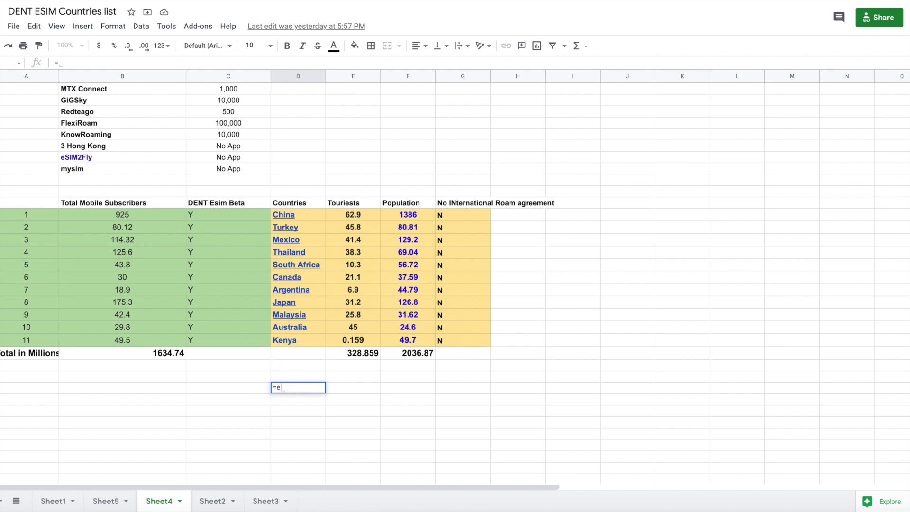
type("e29")
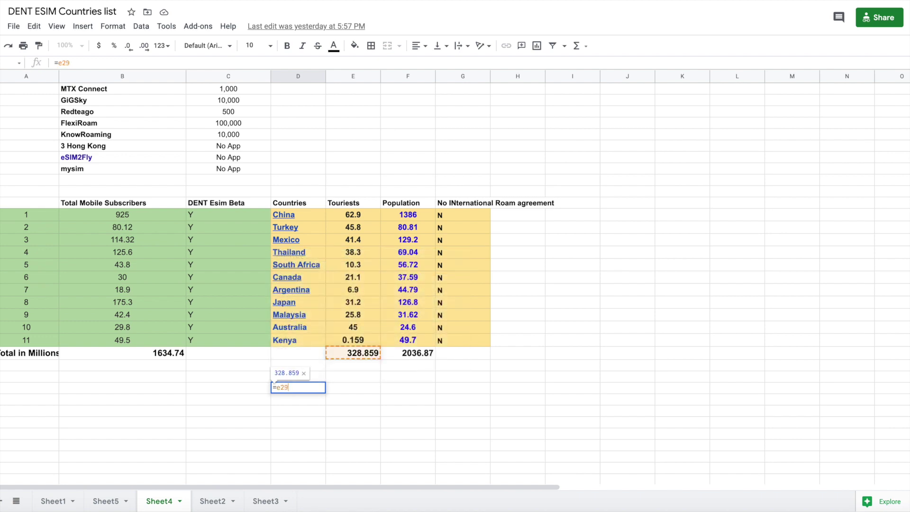
type("*5/")
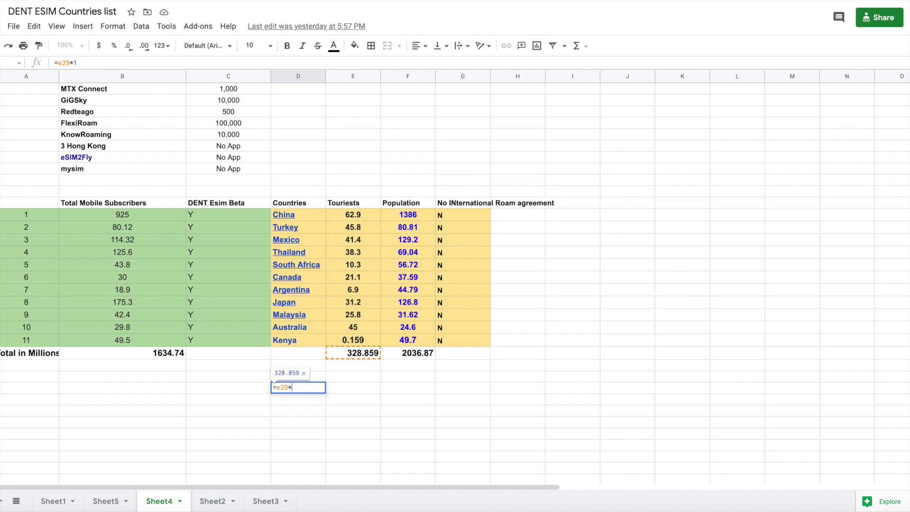
type("100")
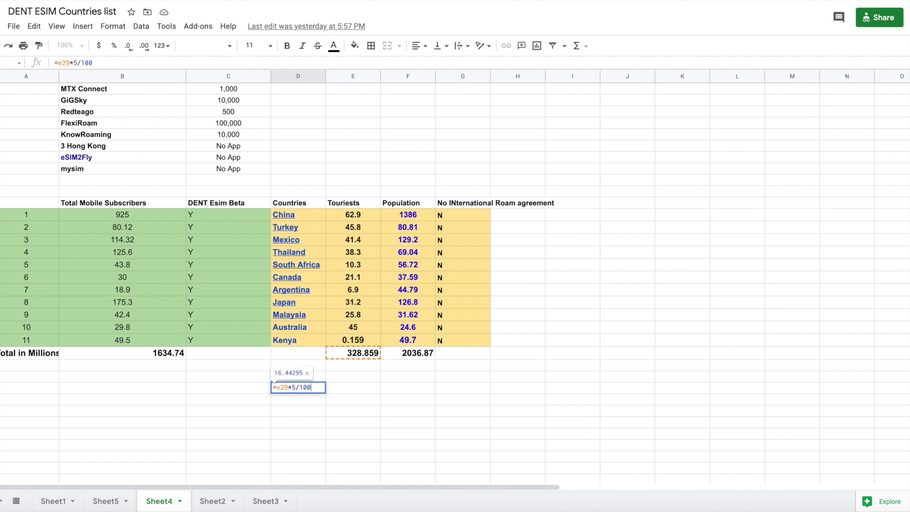
key("Return")
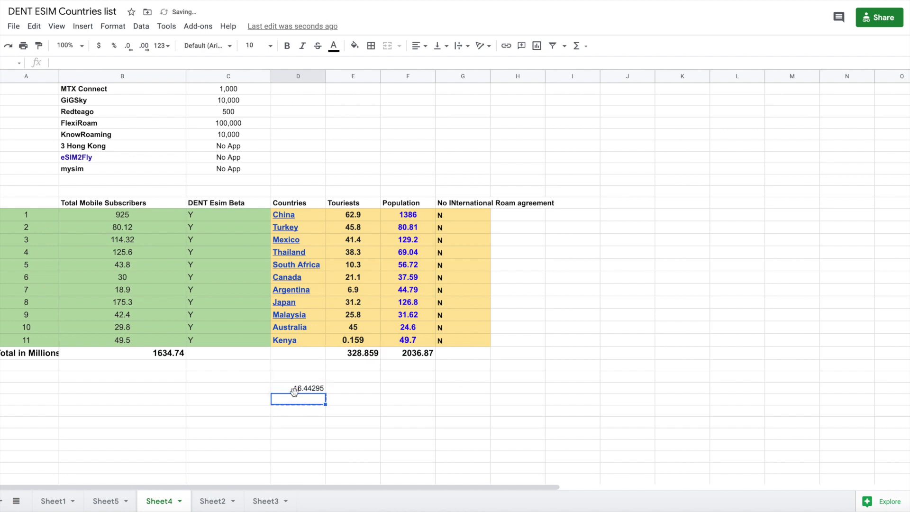
key("Up")
key("Up")
left_click(312, 390)
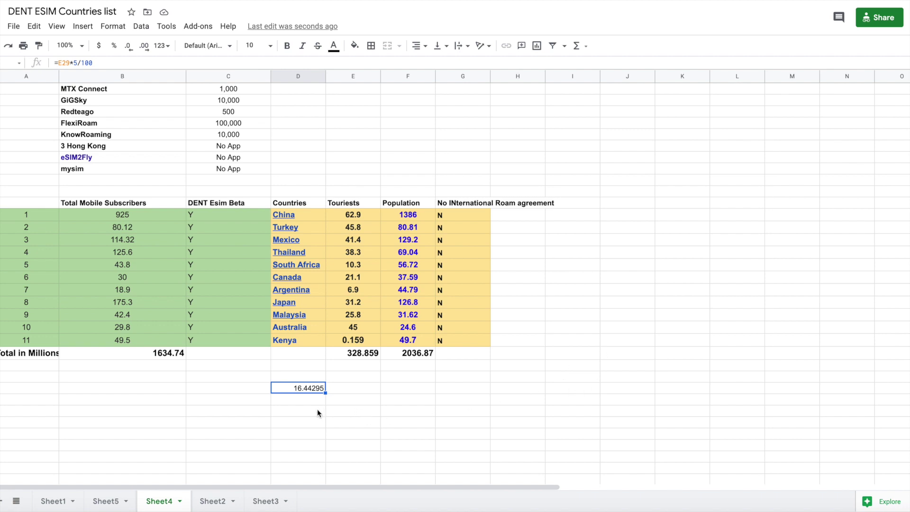
Step: Enter the formula =5000*D32 in cell E32 and widen column E to about twice its width
left_click(365, 391)
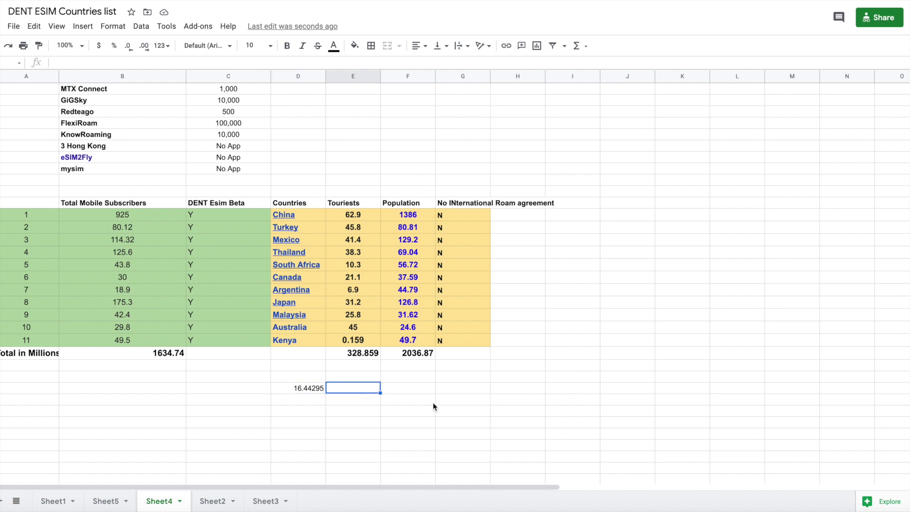
type("=")
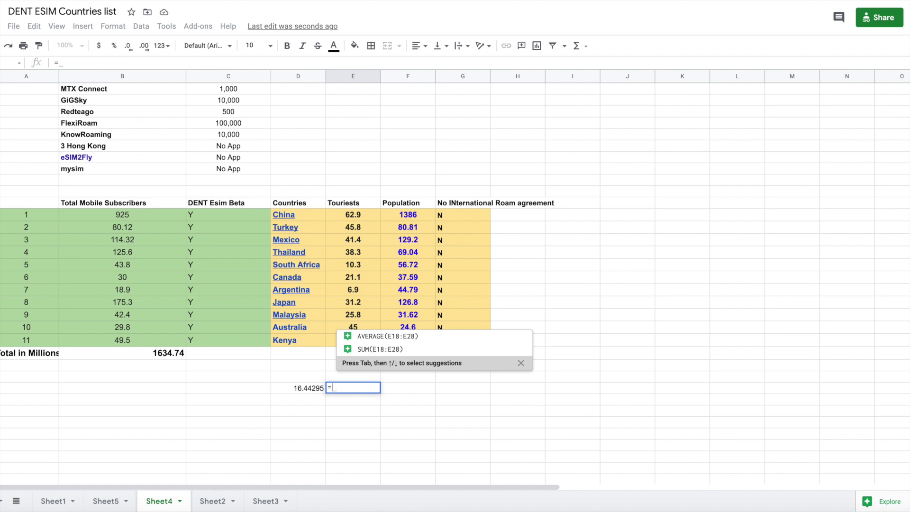
type("5000")
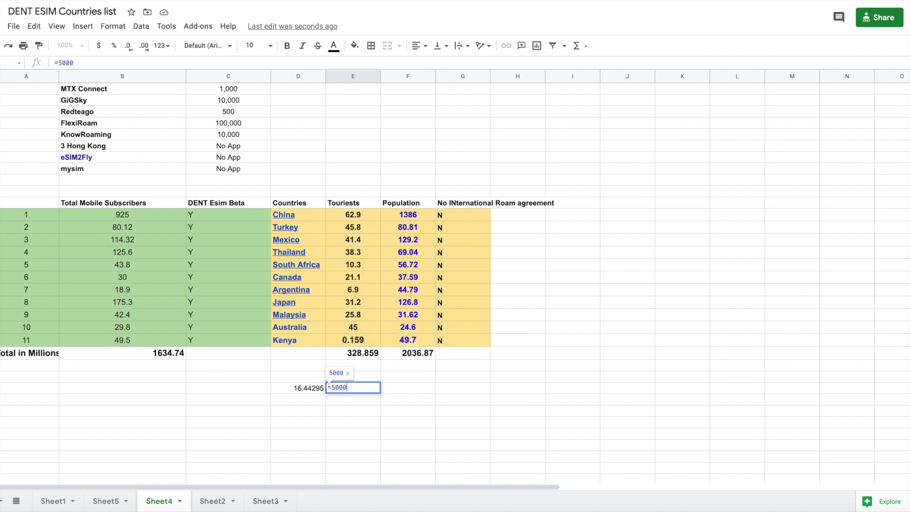
type("*")
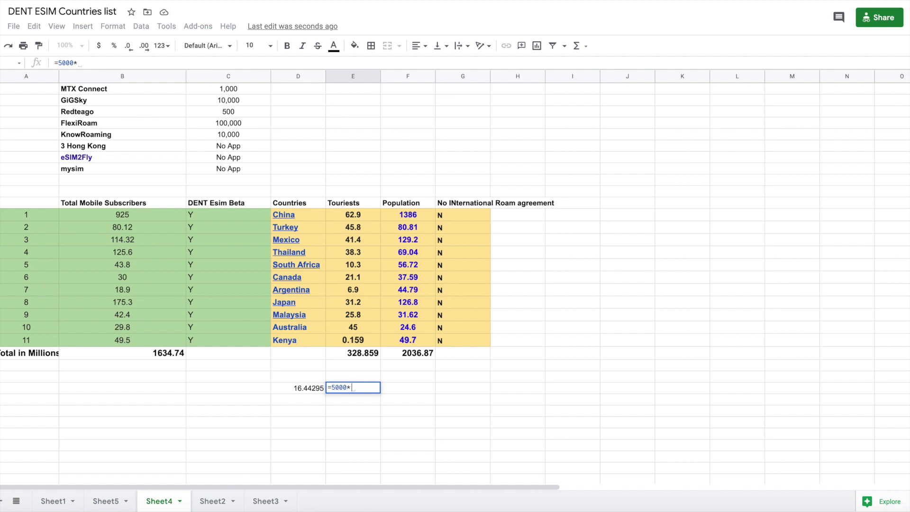
type("D29")
key("Return")
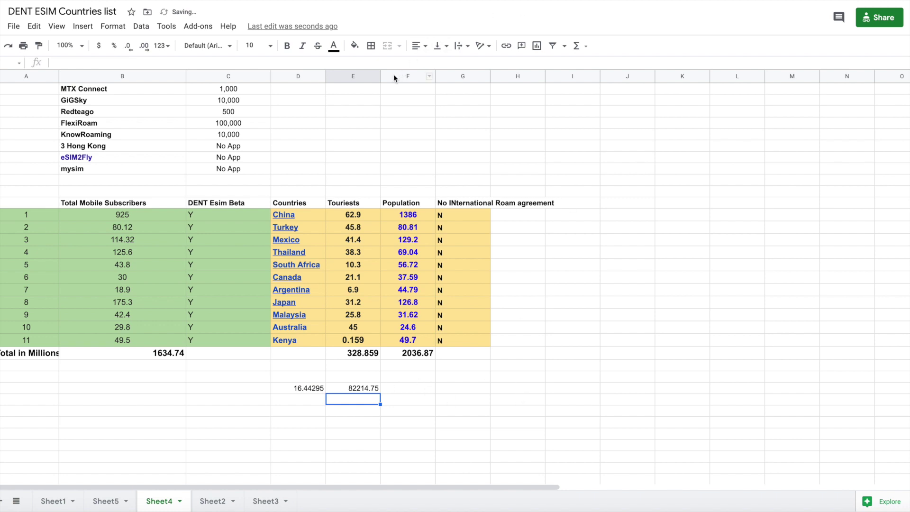
left_click_drag(381, 77, 439, 77)
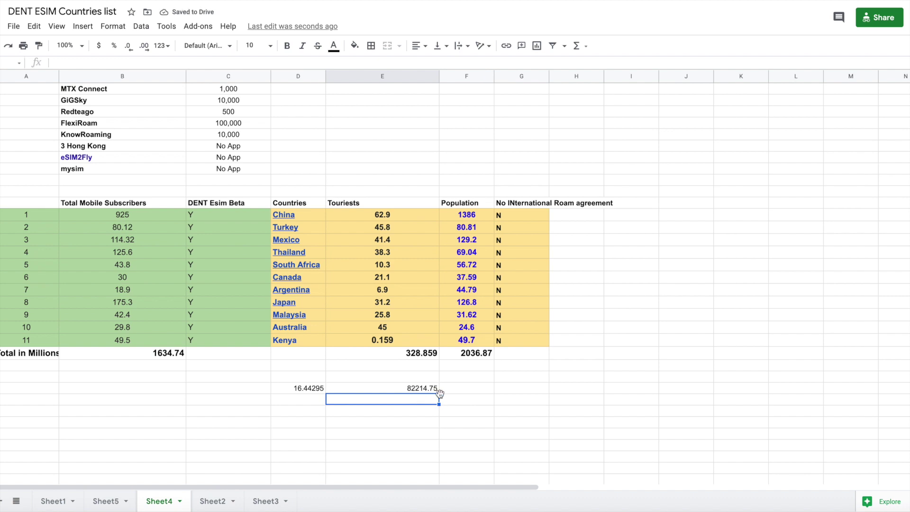
Step: Extend the formula in E32 to =5000*D32*1000000 to convert the result from millions
scroll(436, 392, "right", 2)
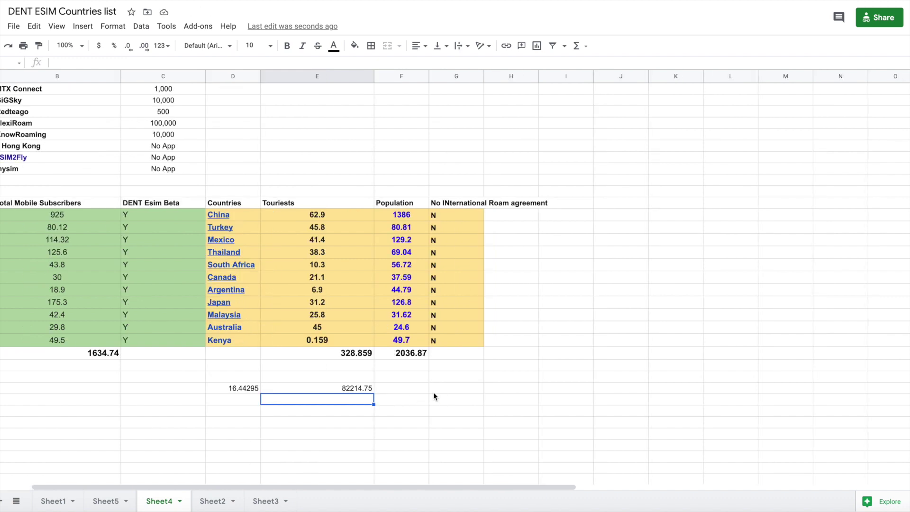
left_click(254, 388)
left_click(331, 389)
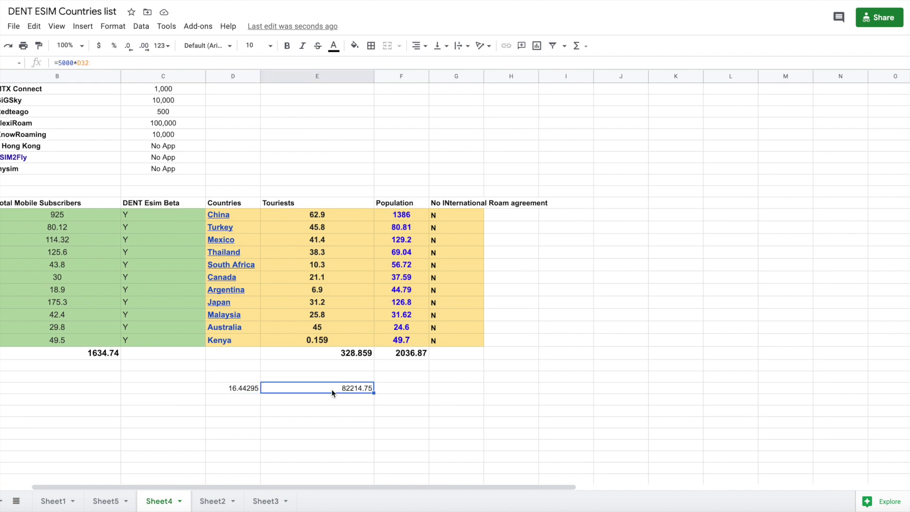
double_click(332, 389)
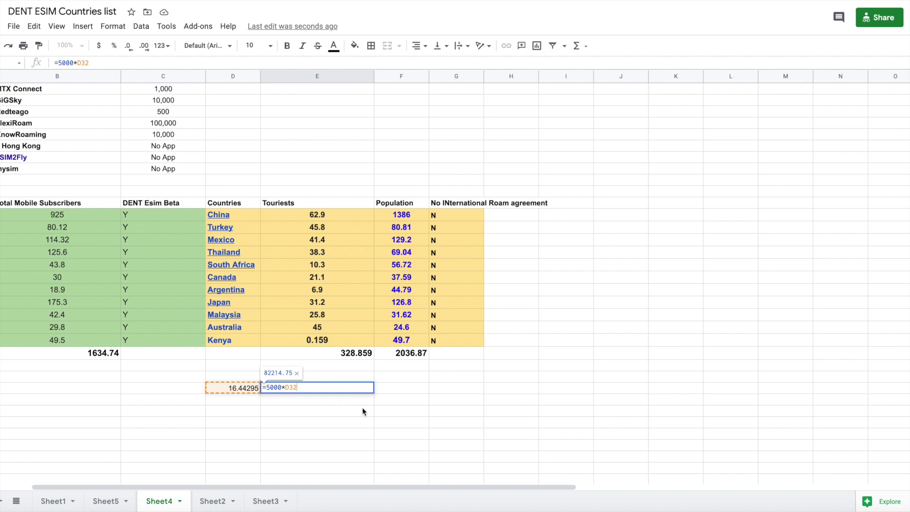
type("*1000000")
key("Return")
Step: Apply the Number format with thousands separators and two decimals to cell E32
scroll(388, 400, "up", 2)
scroll(388, 400, "right", 3)
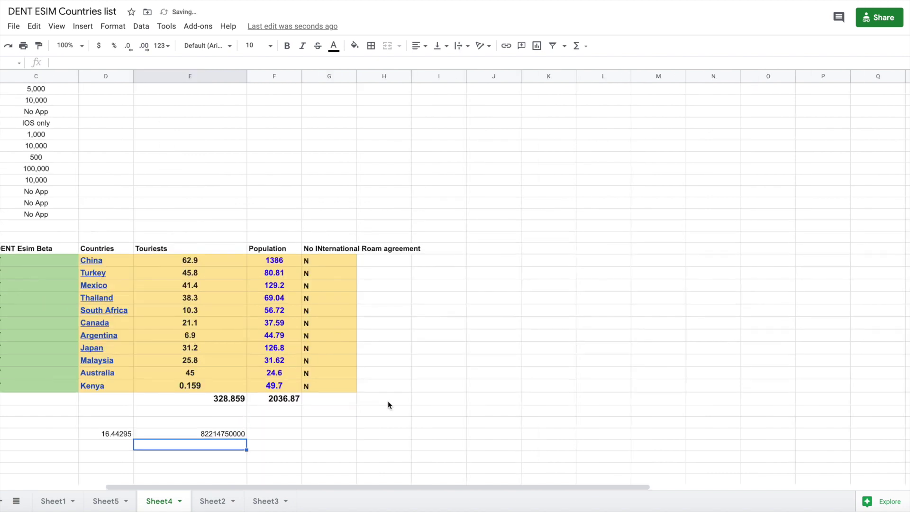
scroll(388, 400, "right", 4)
scroll(388, 400, "up", 1)
scroll(400, 362, "down", 3)
scroll(409, 366, "left", 6)
left_click(404, 356)
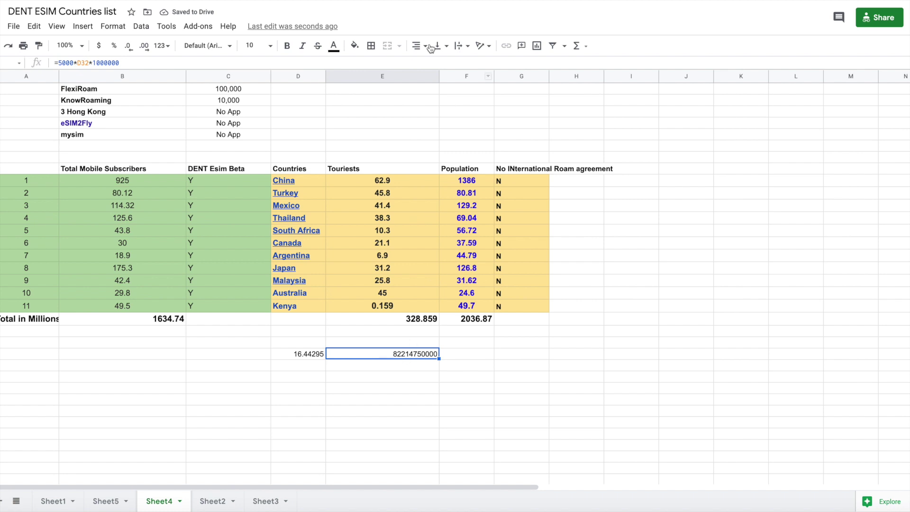
left_click(397, 76)
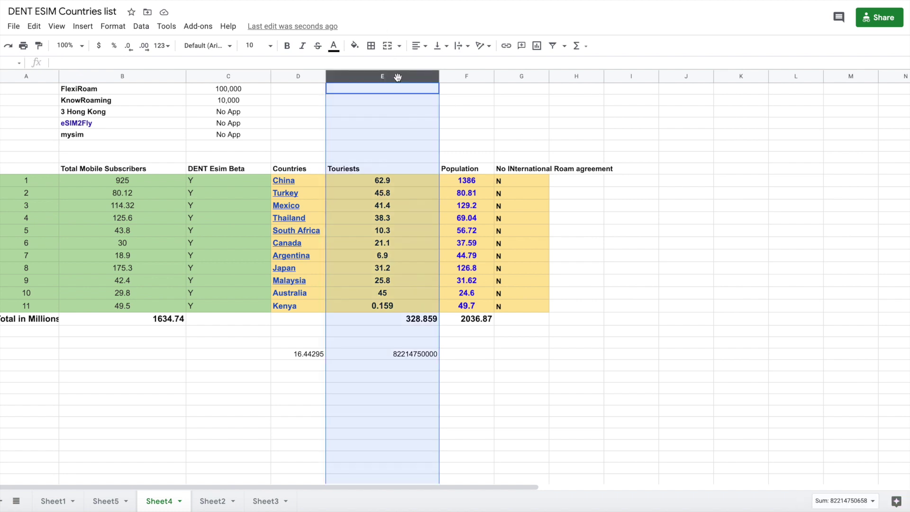
left_click(419, 359)
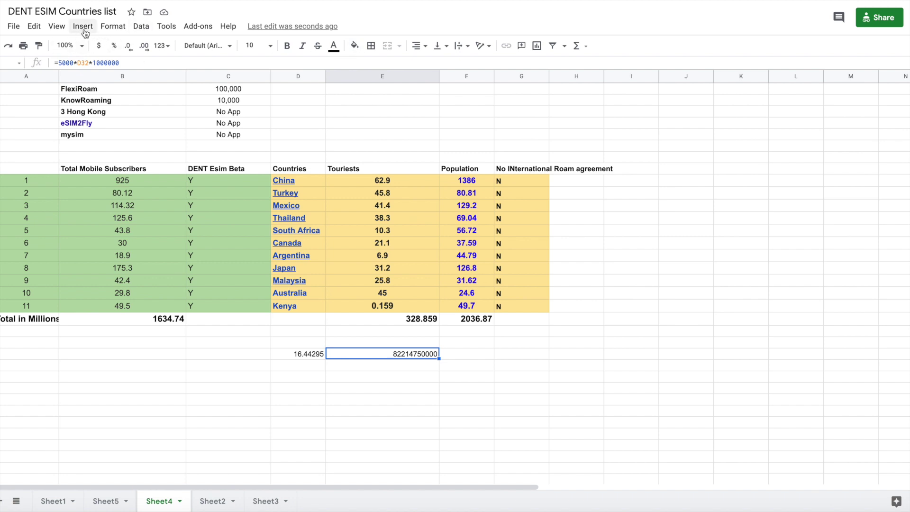
left_click(121, 31)
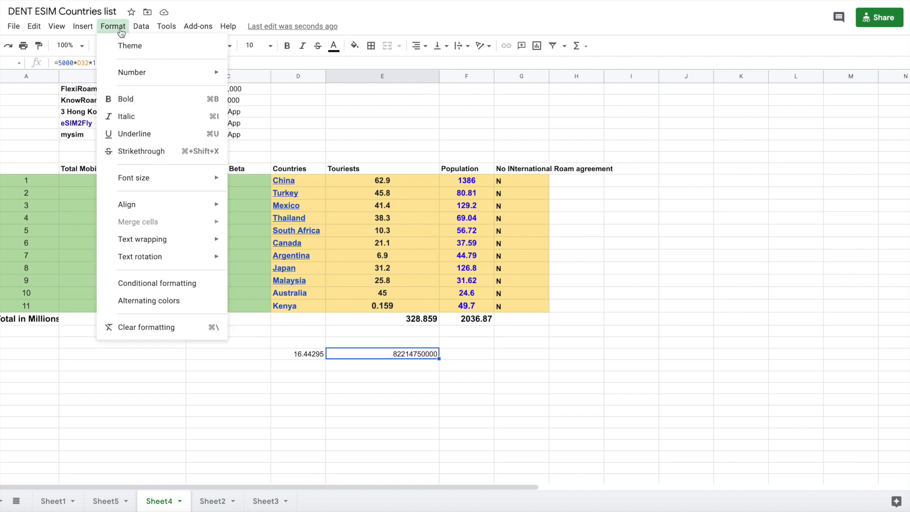
mouse_move(141, 72)
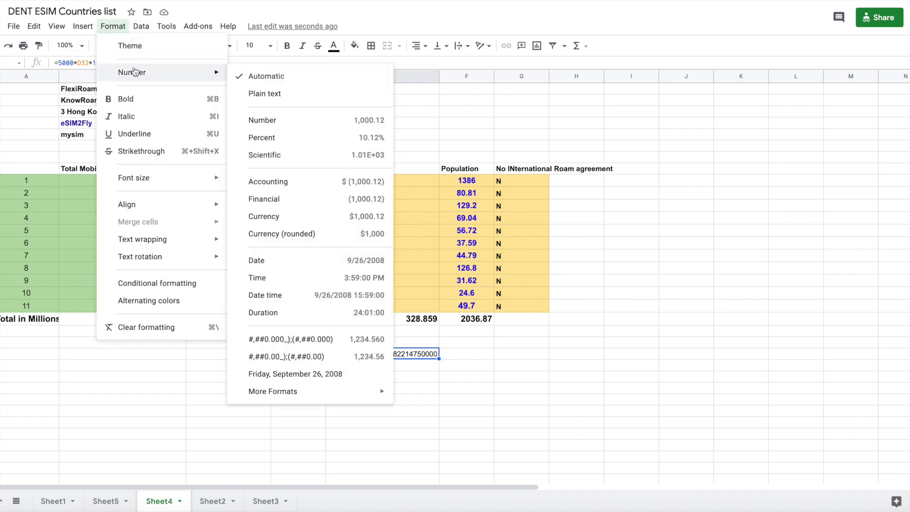
left_click(291, 120)
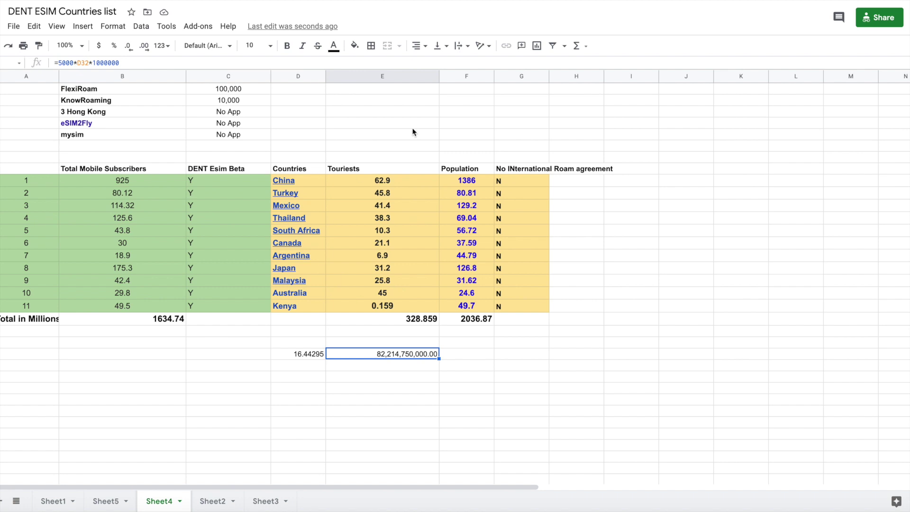
Step: Check the international roam agreement column, and look over the DENT voice plan prices on Sheet2
left_click(507, 180)
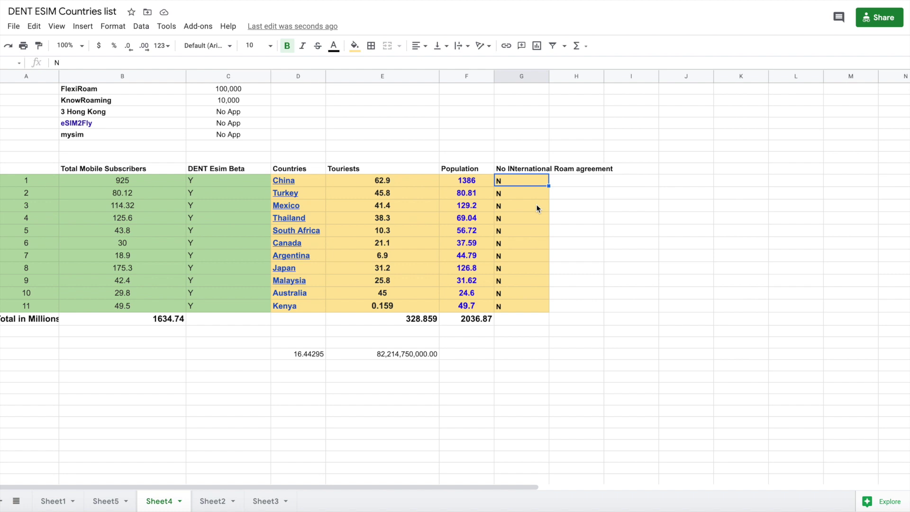
scroll(209, 156, "up", 3)
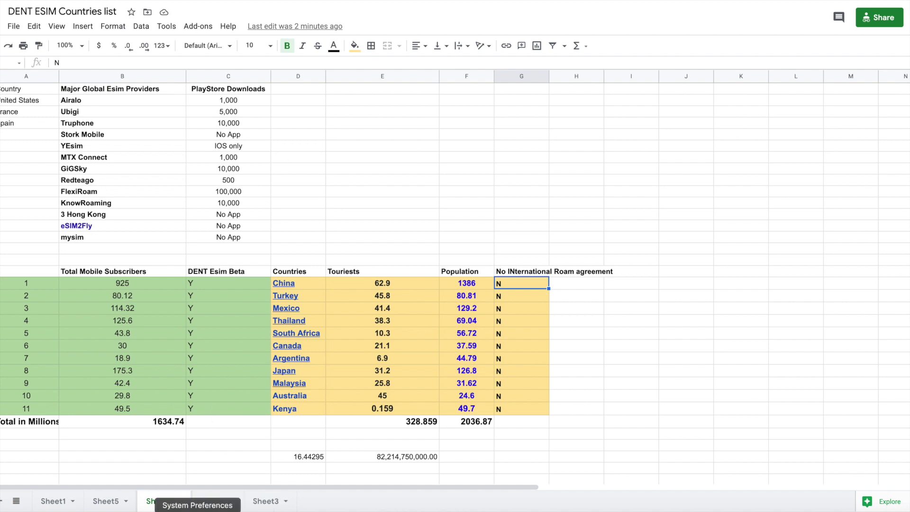
left_click(213, 501)
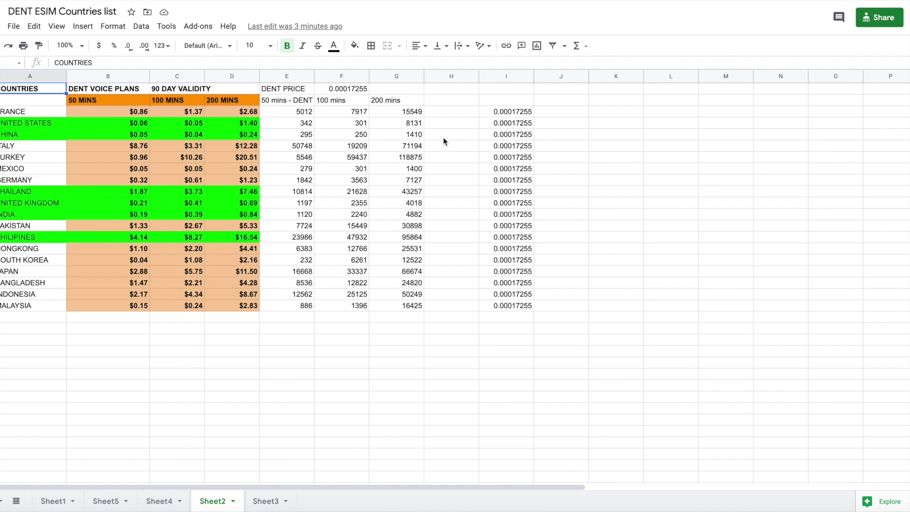
scroll(426, 150, "down", 3)
scroll(157, 115, "up", 2)
scroll(160, 114, "up", 1)
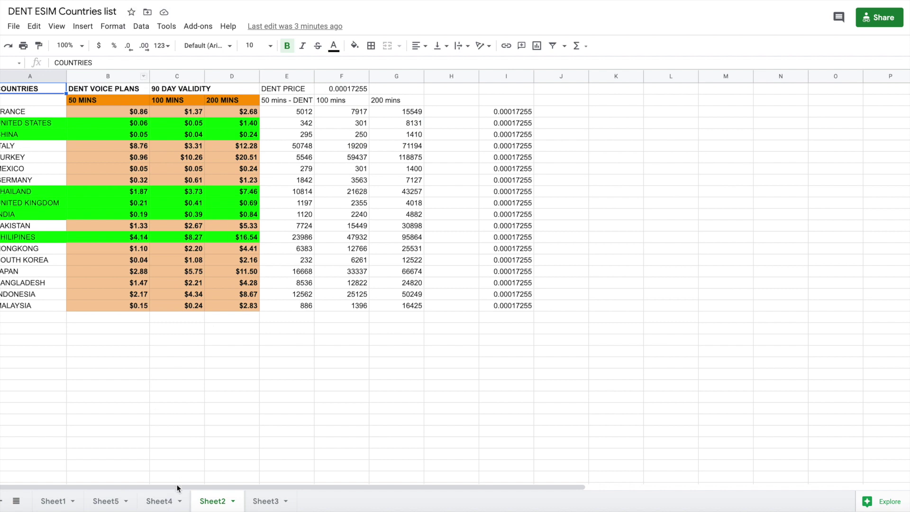
Step: Return to Sheet4 and enter 1000 in cell D33, below the 5% tourists figure
left_click(158, 502)
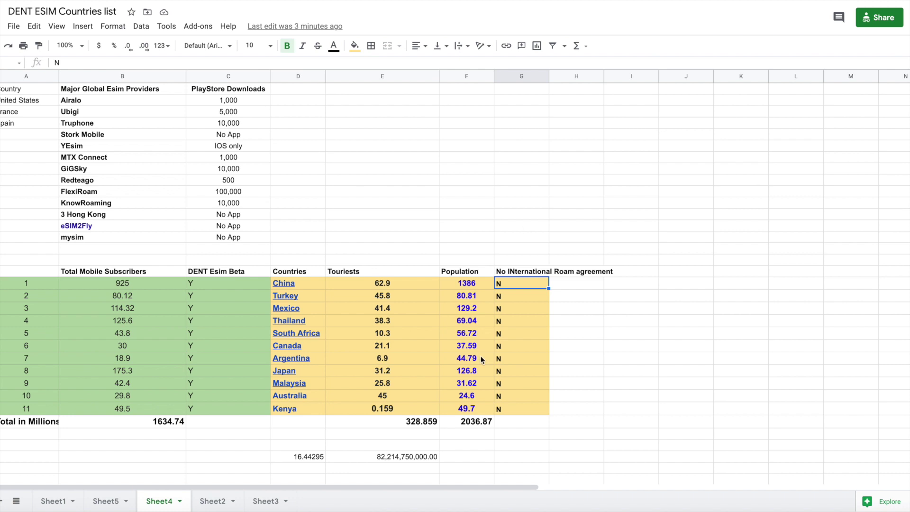
left_click(420, 423)
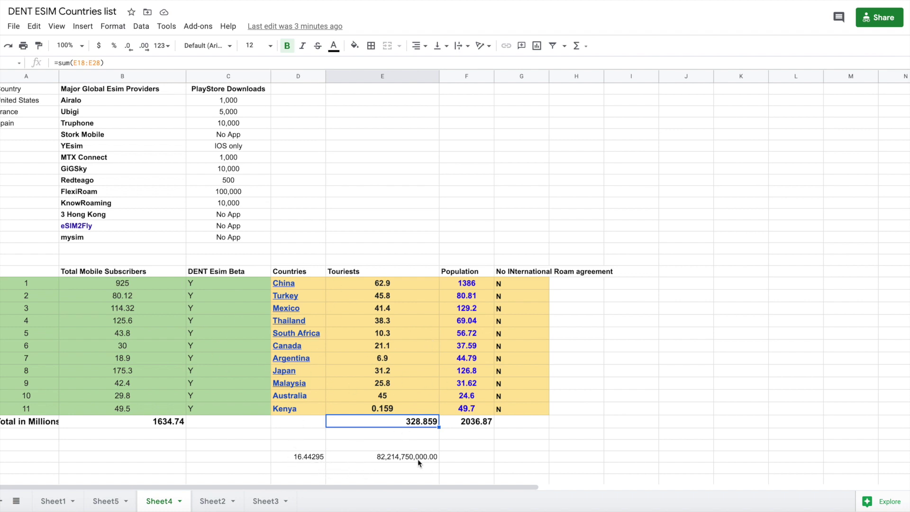
left_click(306, 467)
type("1000")
key("Return")
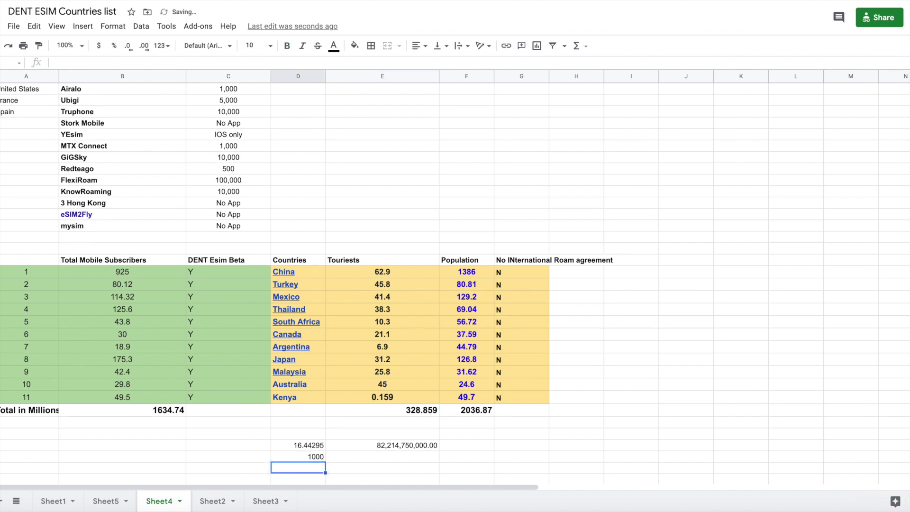
Step: Replace the fixed 5000 in cell E32's formula with a reference to D33, making it =D33*D32*1000000, and check both cells
left_click(401, 446)
double_click(400, 447)
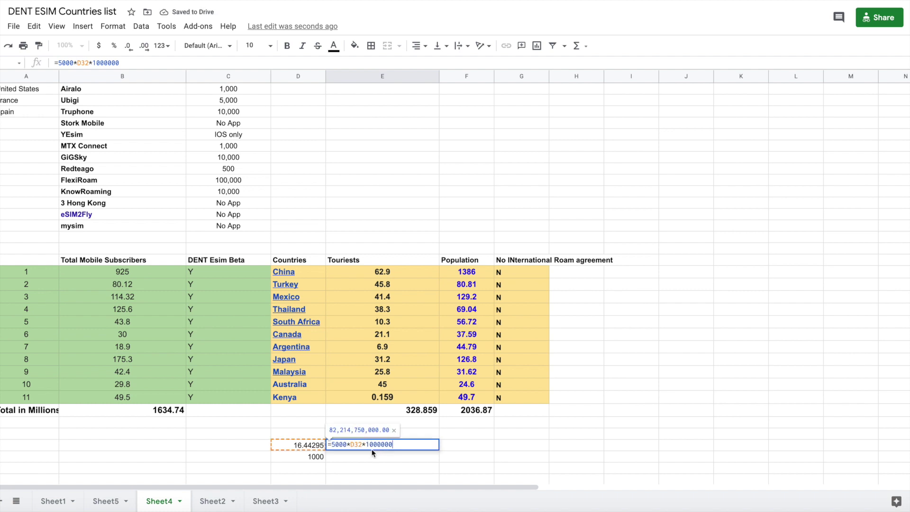
double_click(339, 445)
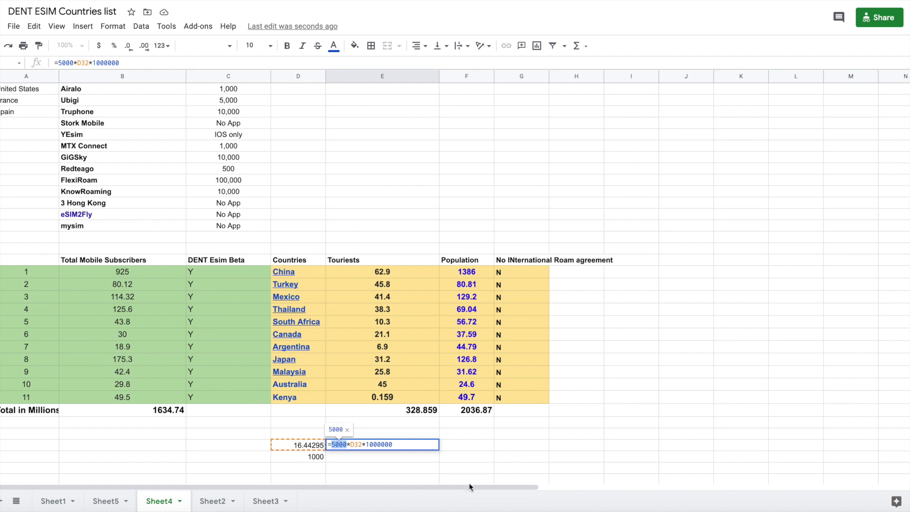
type("d")
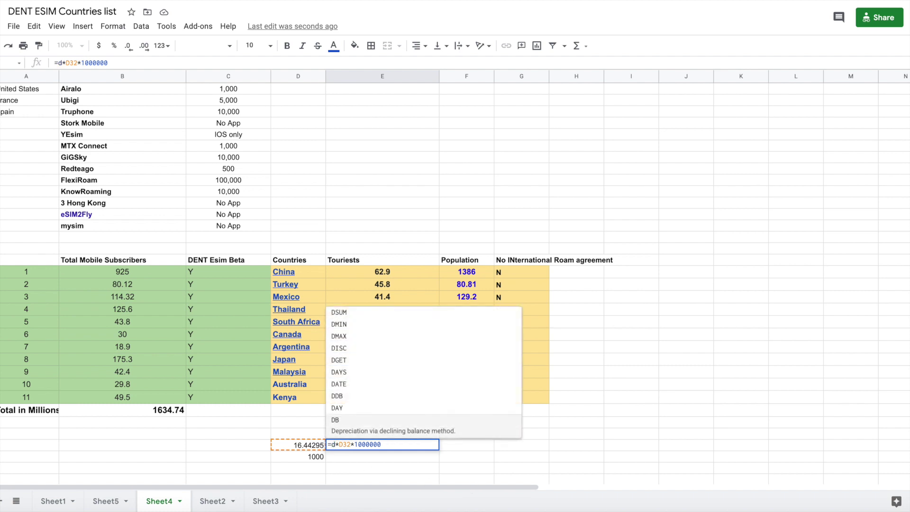
type("31")
key("Return")
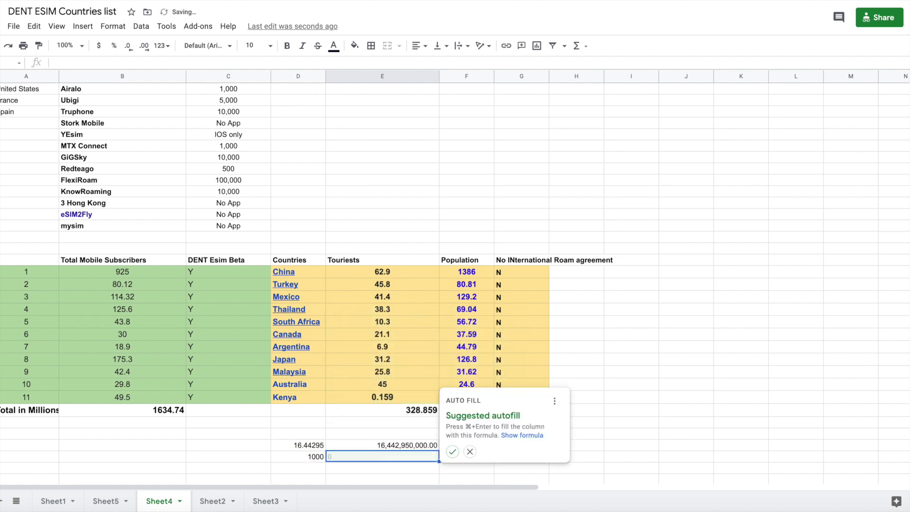
left_click(671, 398)
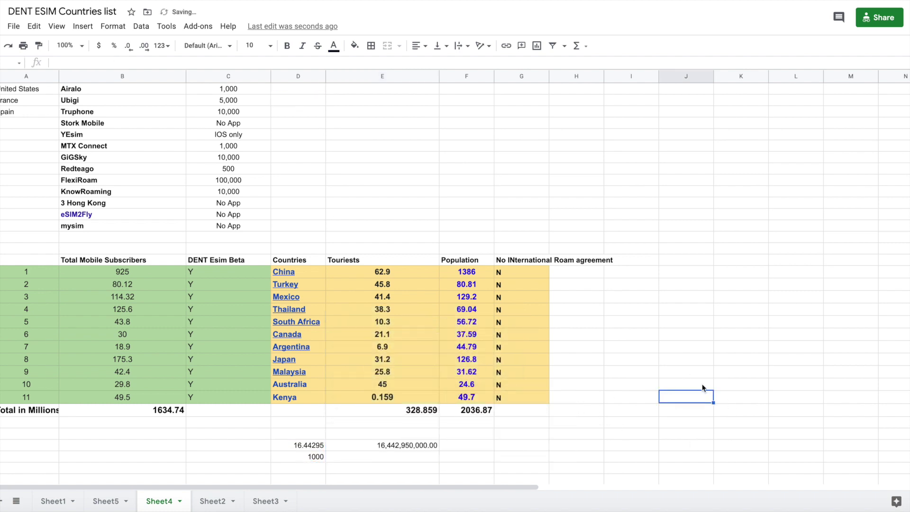
left_click(394, 449)
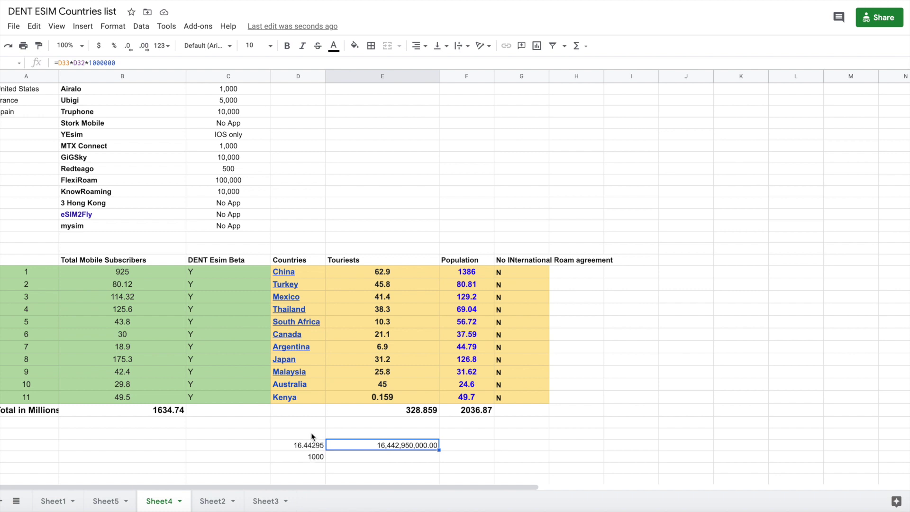
left_click(316, 457)
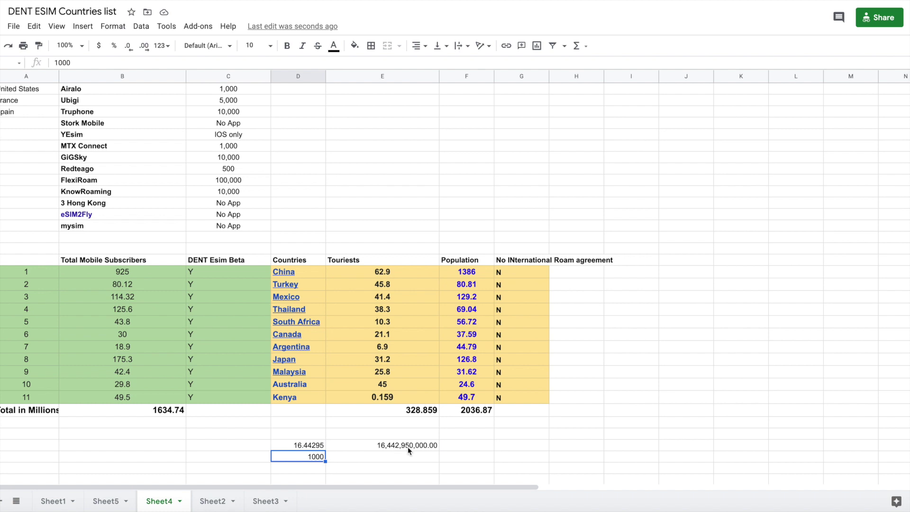
Step: Examine the Sheet3 totals of Dent tokens held by exchanges and traders, Dent and the community, and return to Sheet4
left_click(260, 502)
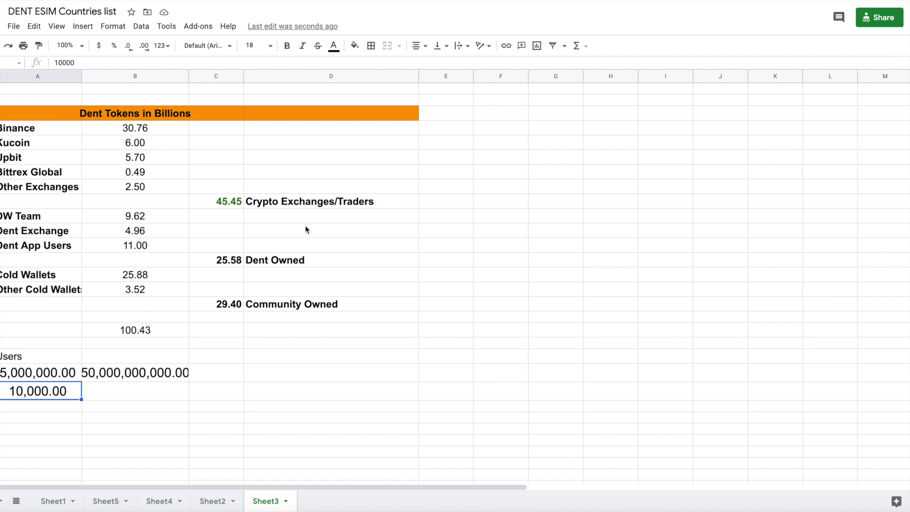
left_click(235, 203)
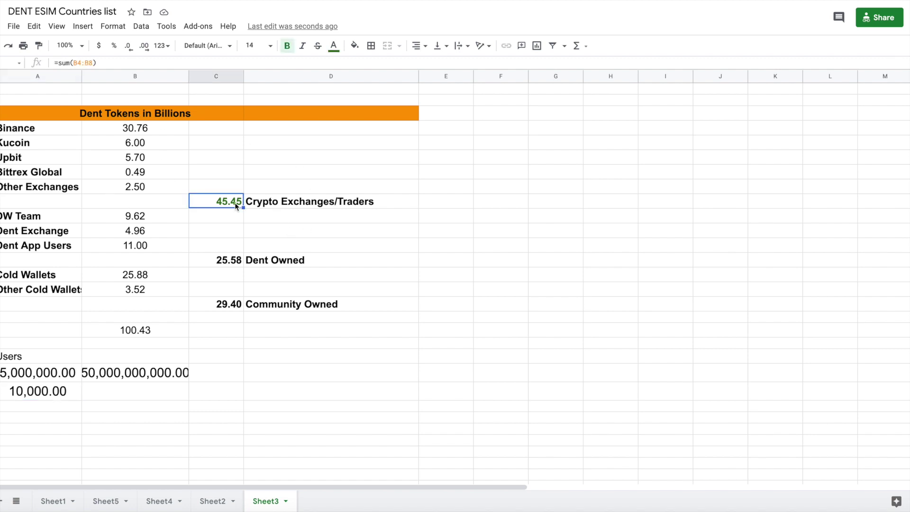
left_click(231, 263)
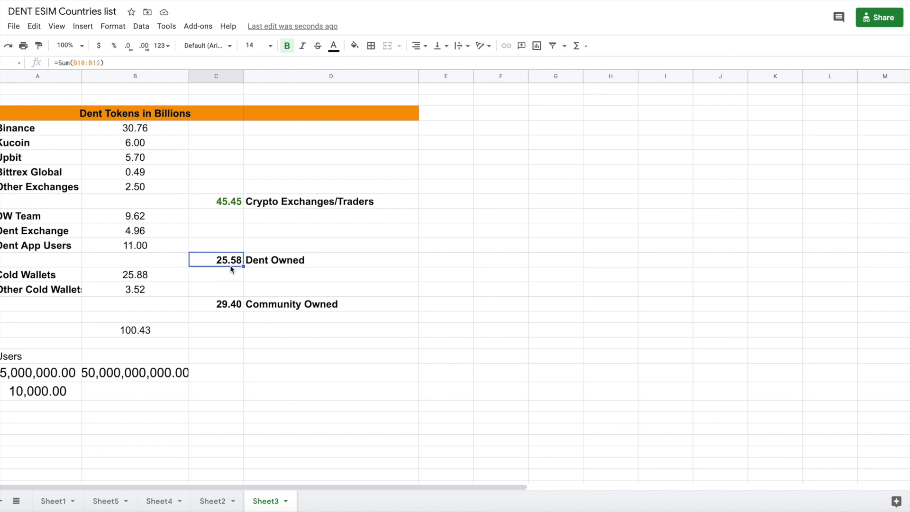
left_click(228, 307)
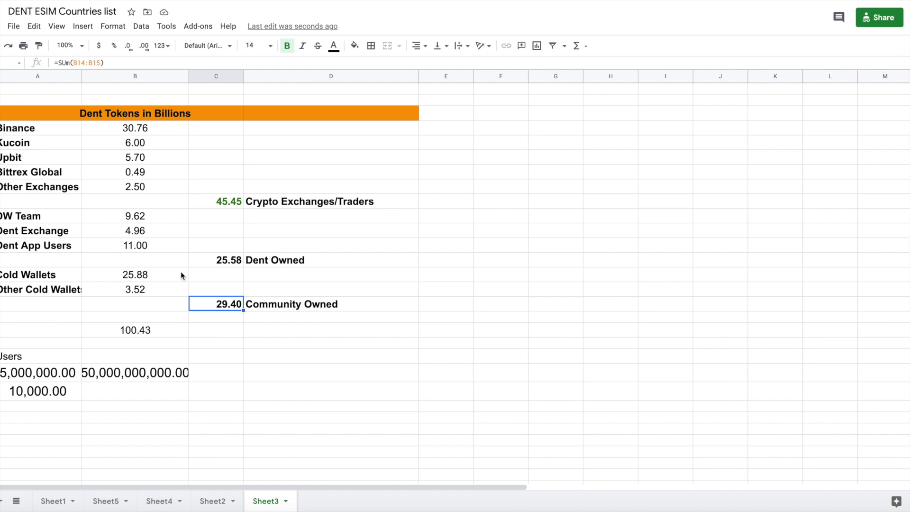
left_click(237, 262)
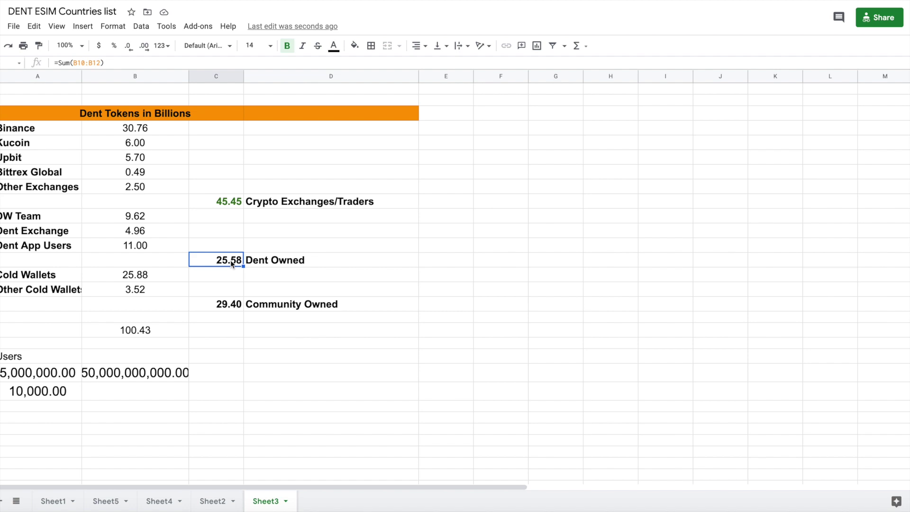
left_click(227, 206)
double_click(227, 205)
left_click(266, 219)
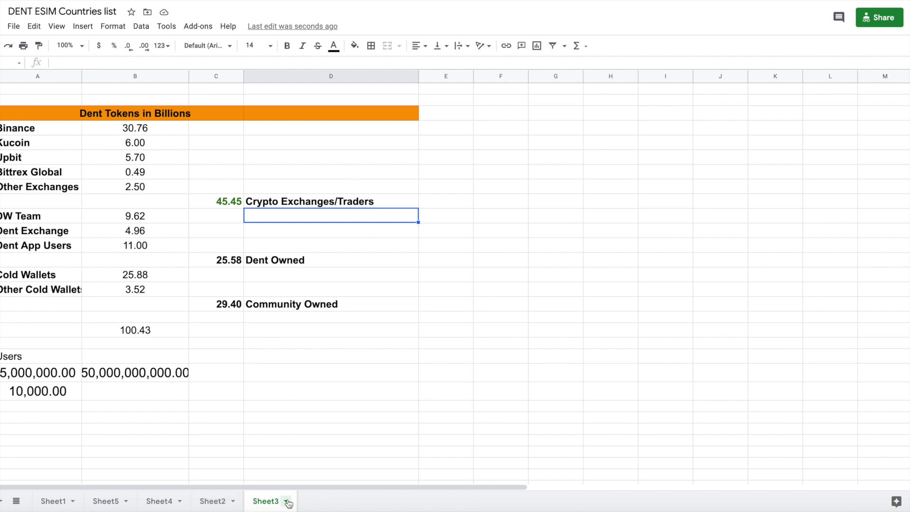
left_click(217, 504)
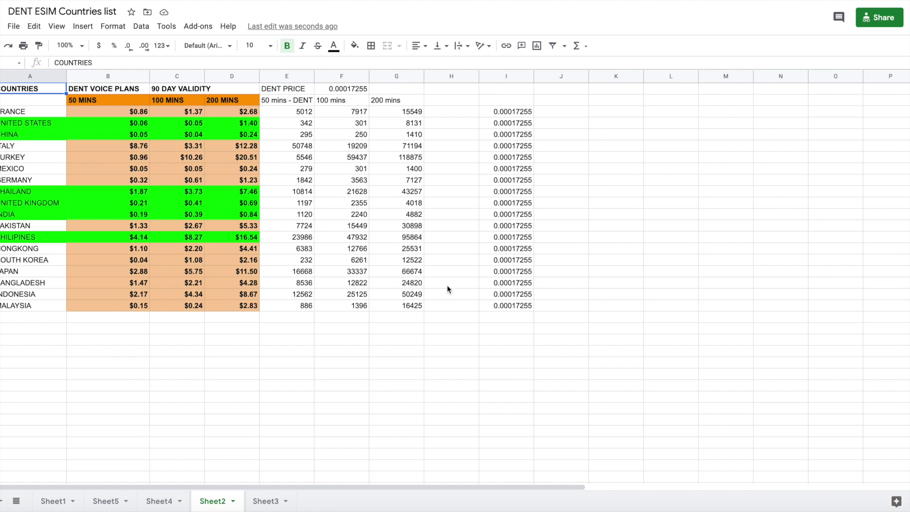
left_click(165, 505)
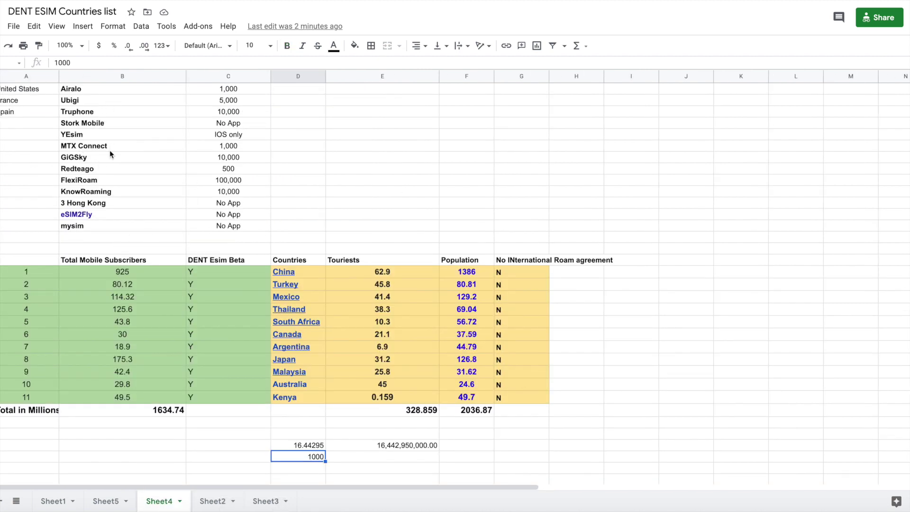
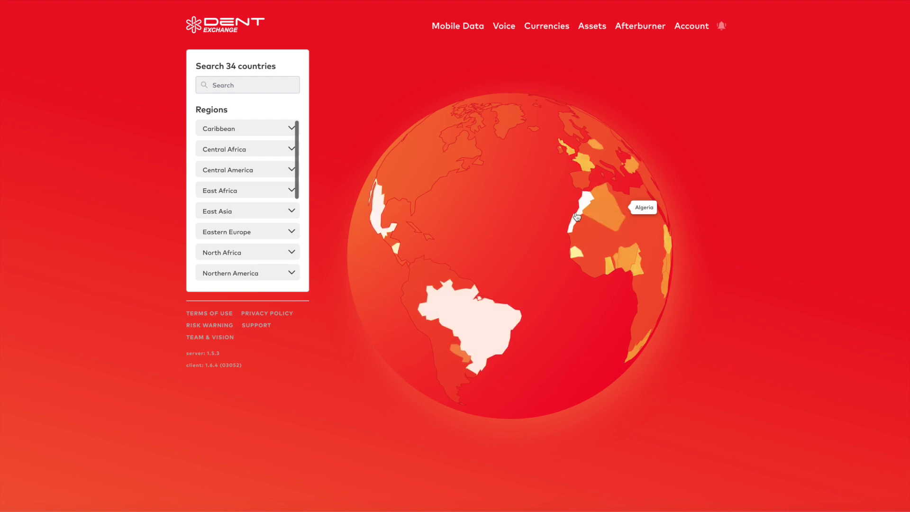
Step: Examine which countries are highlighted on the Dent Exchange globe across Africa, Asia and Australia
left_click_drag(602, 219, 415, 344)
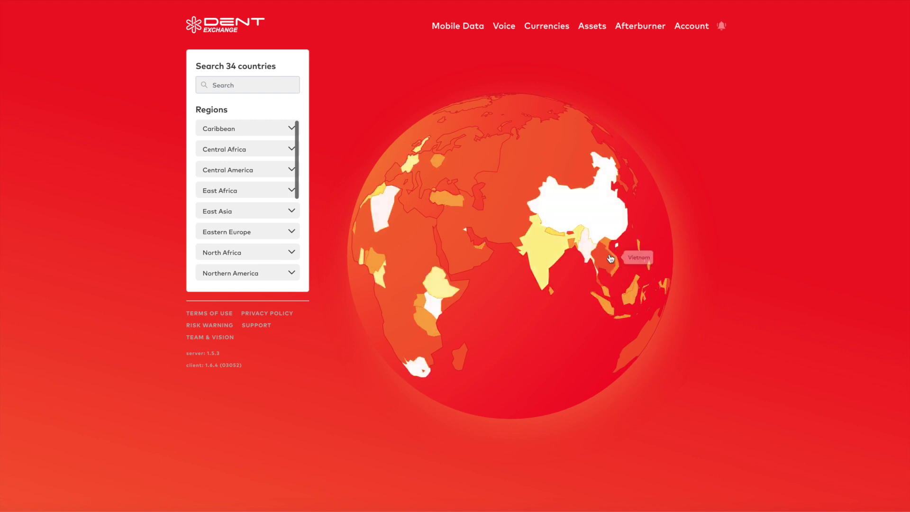
left_click_drag(630, 277, 583, 308)
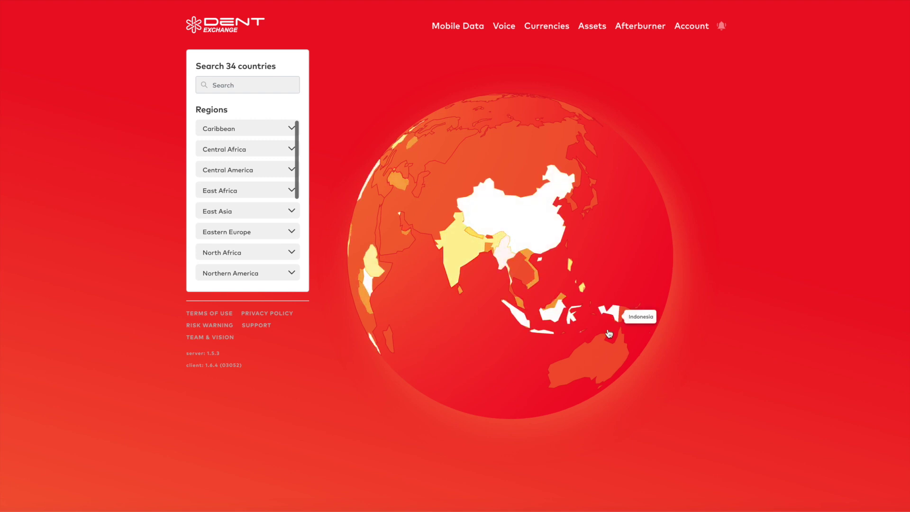
left_click_drag(614, 317, 554, 319)
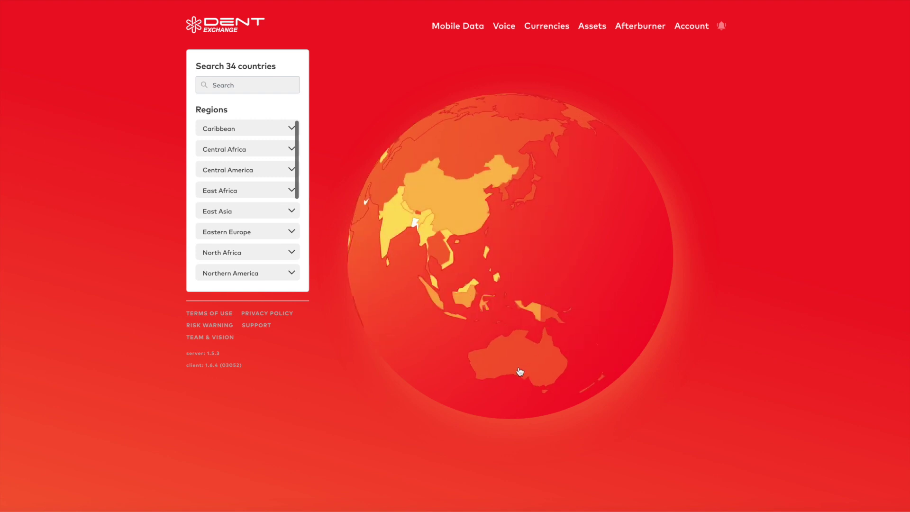
left_click_drag(537, 363, 531, 307)
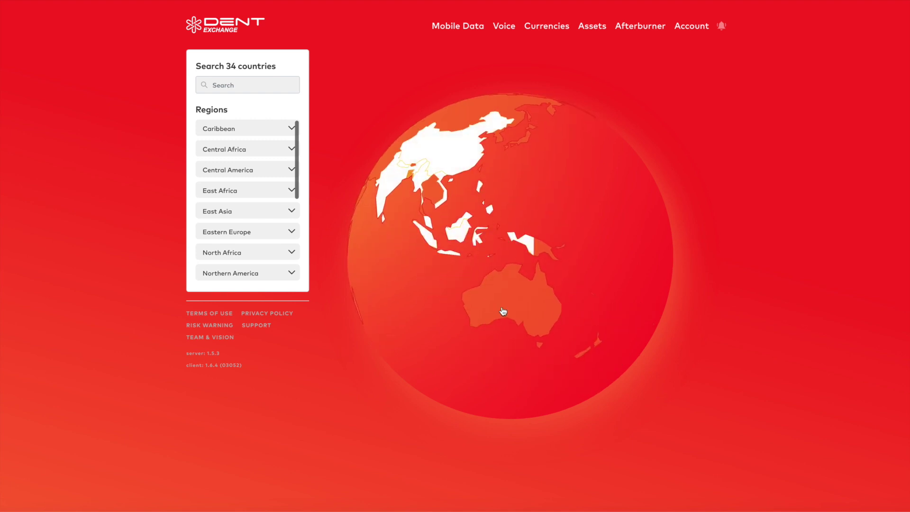
left_click_drag(350, 284, 534, 309)
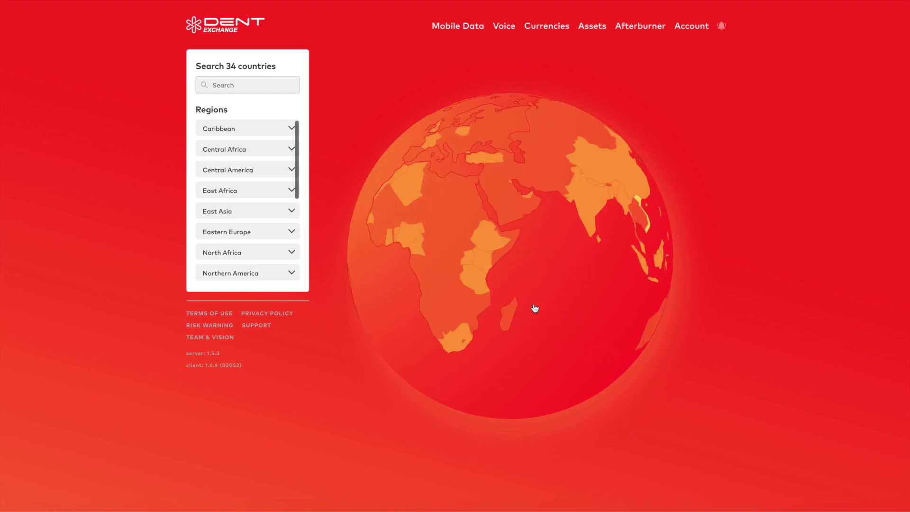
left_click_drag(437, 247, 592, 332)
left_click_drag(478, 298, 613, 308)
left_click_drag(427, 216, 559, 305)
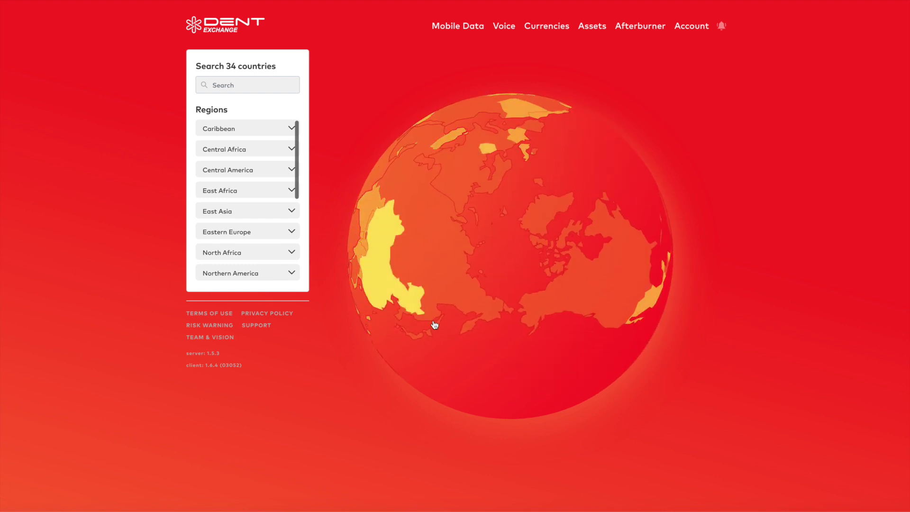
Step: Open Dent Exchange's list of mobile operators and look through the operators, their countries and activations
mouse_move(462, 30)
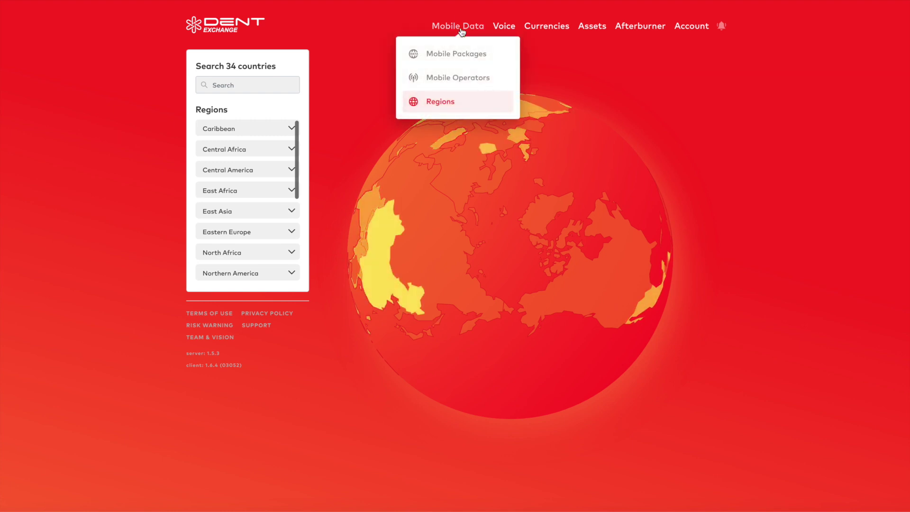
left_click(458, 80)
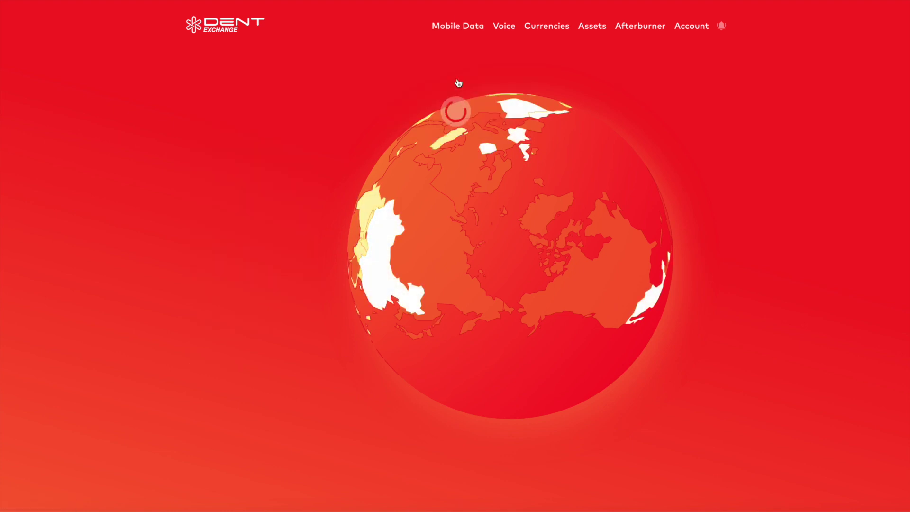
scroll(631, 210, "down", 20)
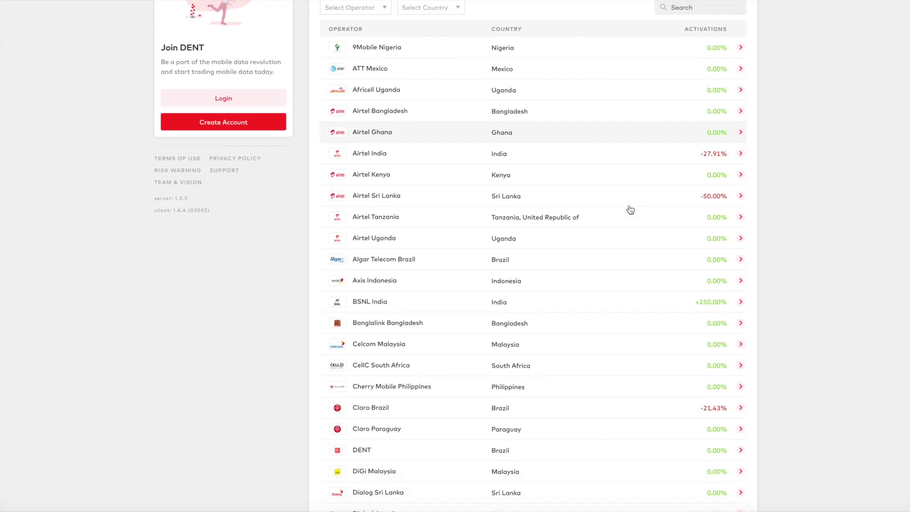
scroll(631, 210, "down", 15)
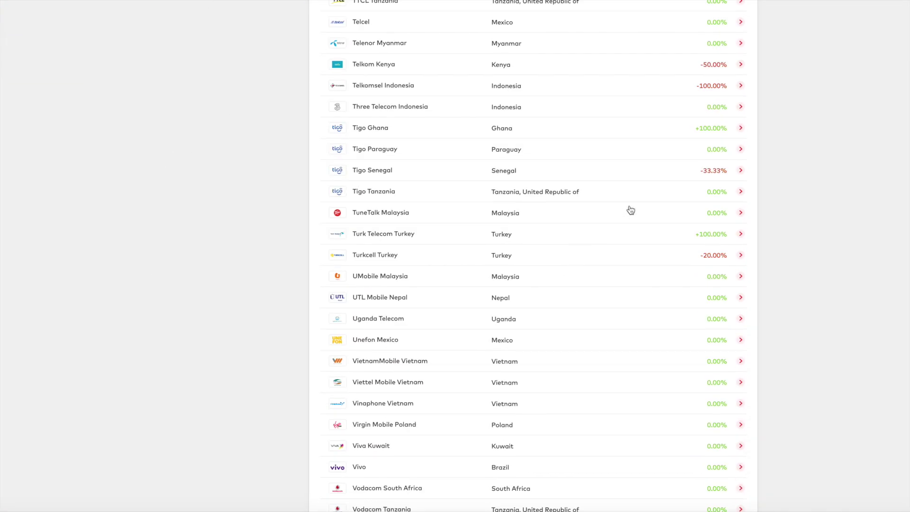
scroll(630, 210, "up", 6)
scroll(630, 210, "up", 20)
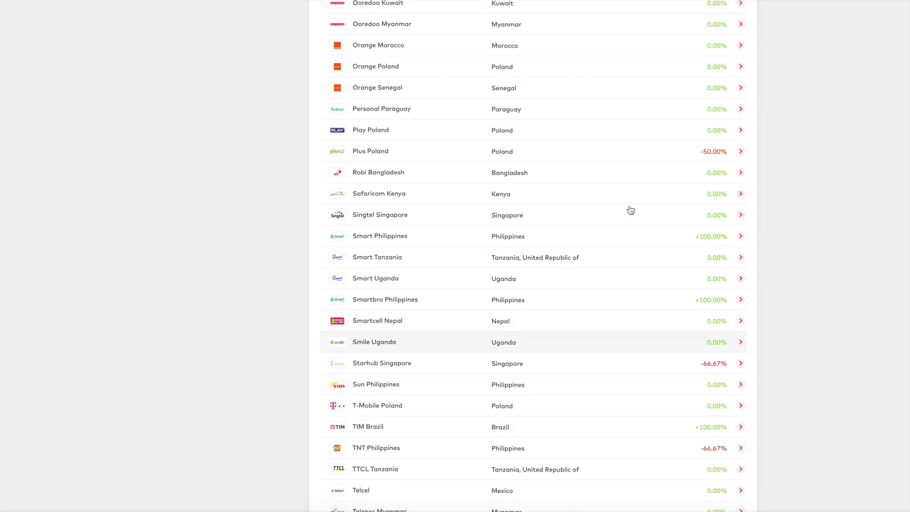
Step: Convert 10000 DENT to US dollars with the converter on CoinMarketCap's Dent page
scroll(630, 210, "up", 3)
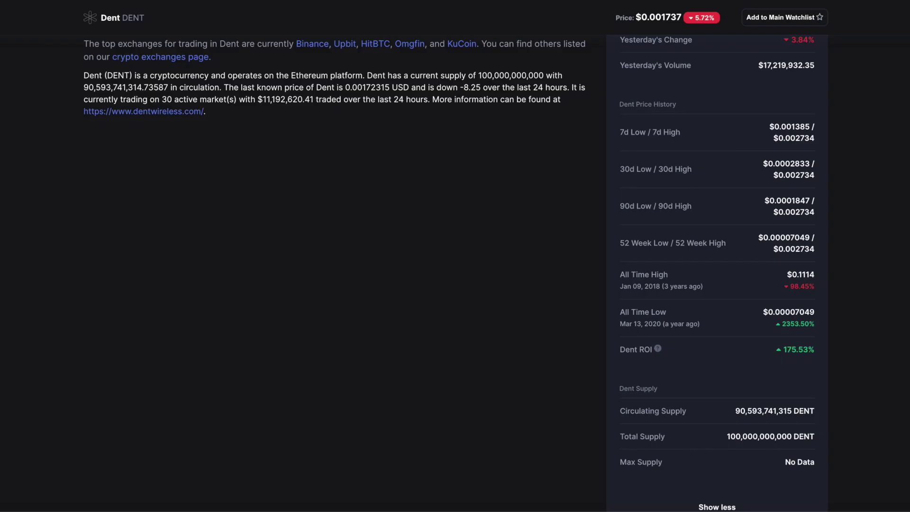
scroll(717, 320, "up", 15)
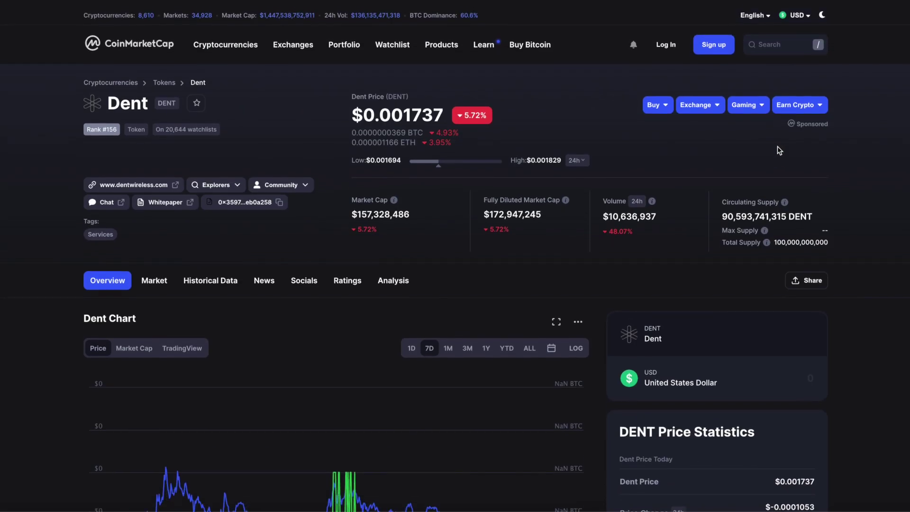
left_click(744, 333)
type("10000")
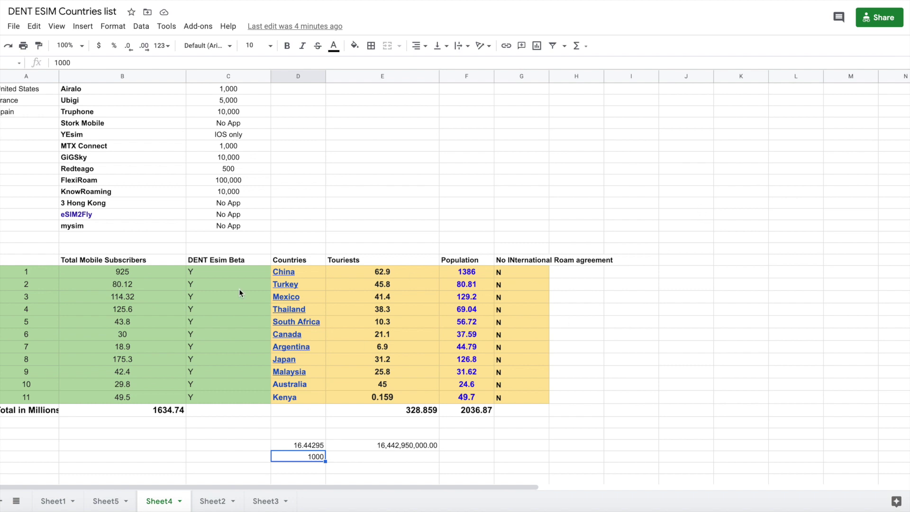
Step: Check the tourist total and percentage formulas on Sheet4, enter 5 in cell D31, and check the usage formula in E32
left_click(429, 411)
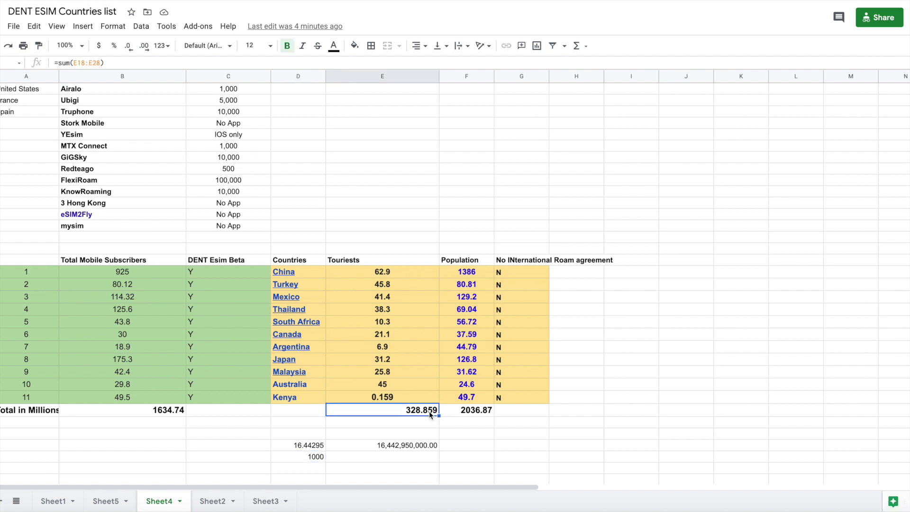
left_click(320, 446)
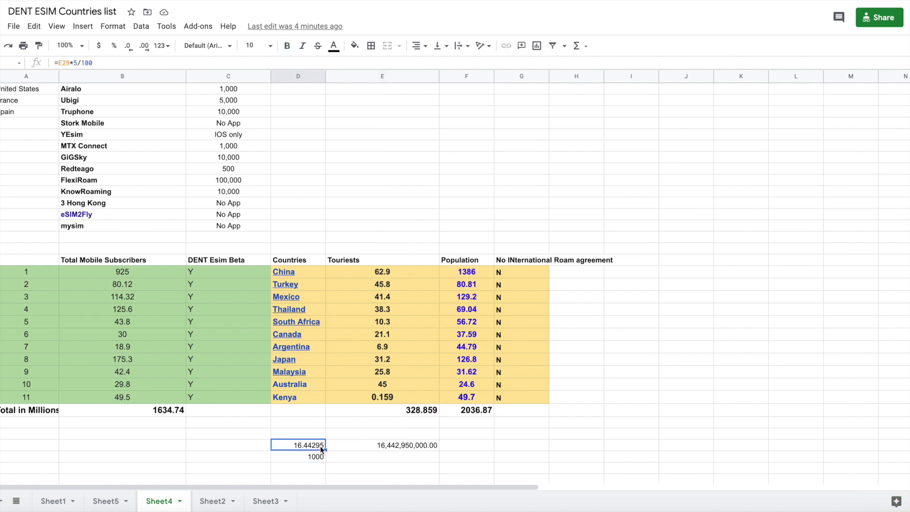
left_click(321, 436)
type("5")
left_click(385, 447)
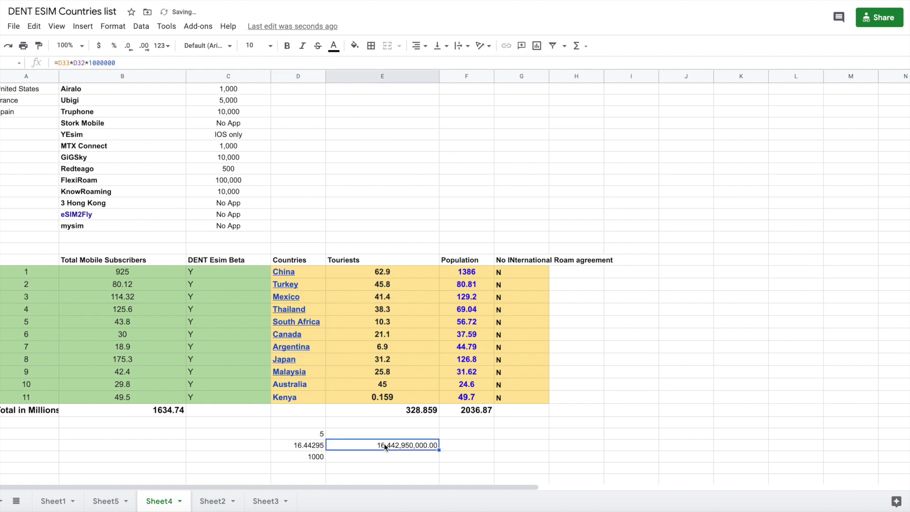
double_click(385, 447)
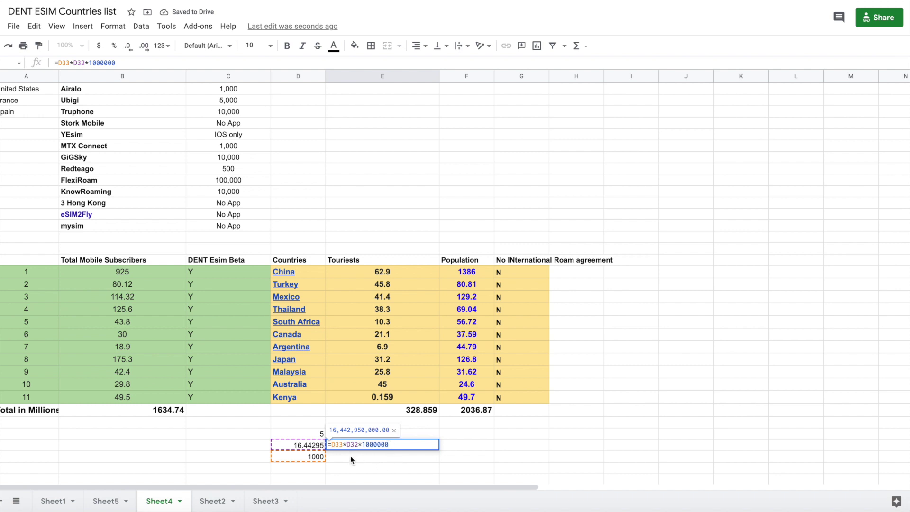
left_click(376, 467)
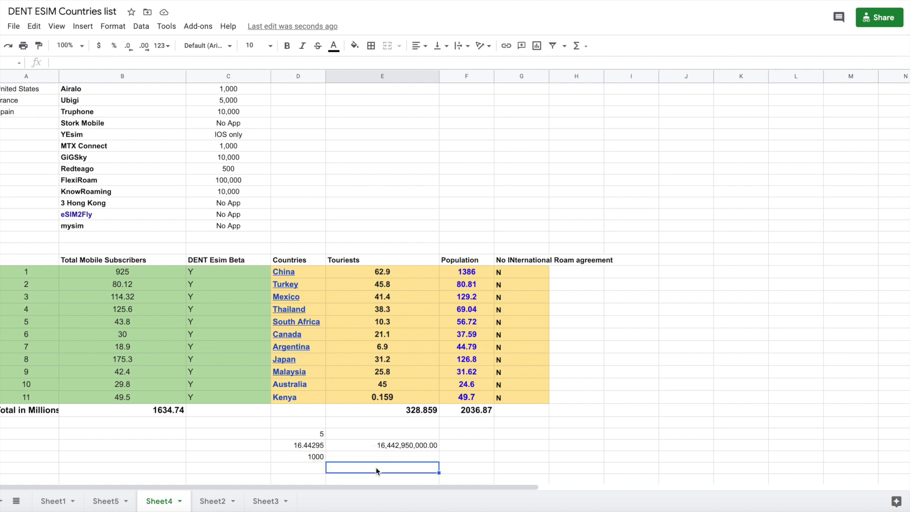
Step: Replace the fixed 5 in D32's formula with a reference to the percentage cell, giving =E29*D31/100
left_click(315, 446)
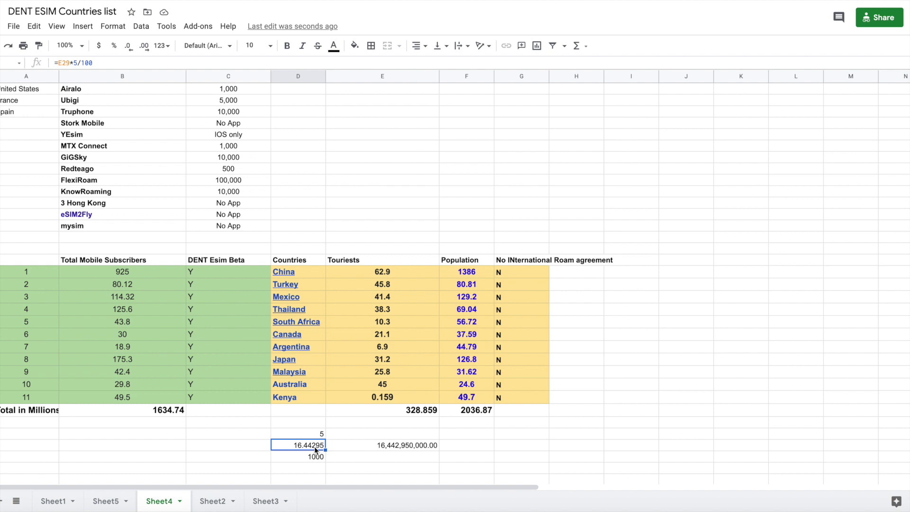
double_click(314, 446)
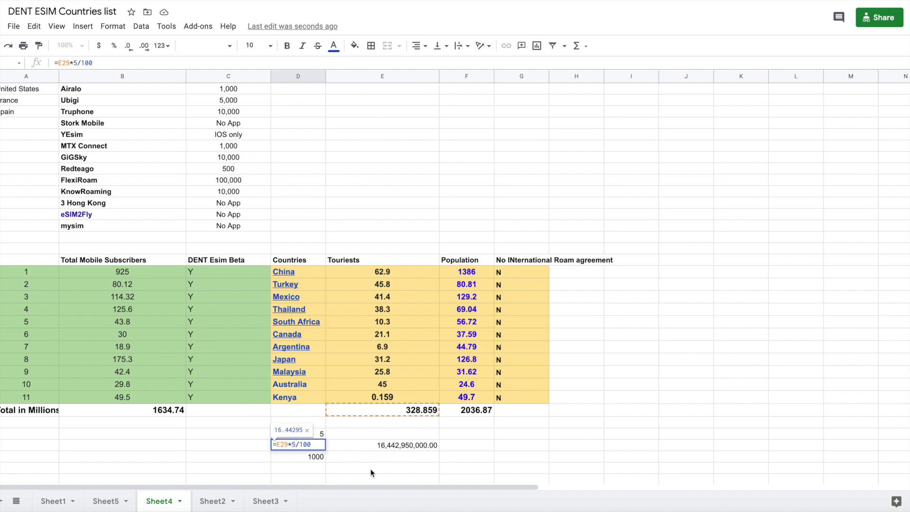
key("BackSpace")
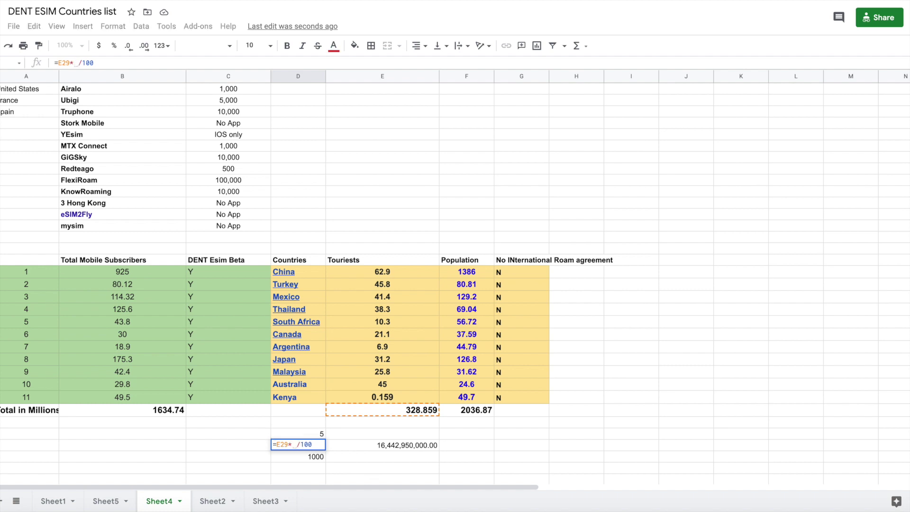
type("D26")
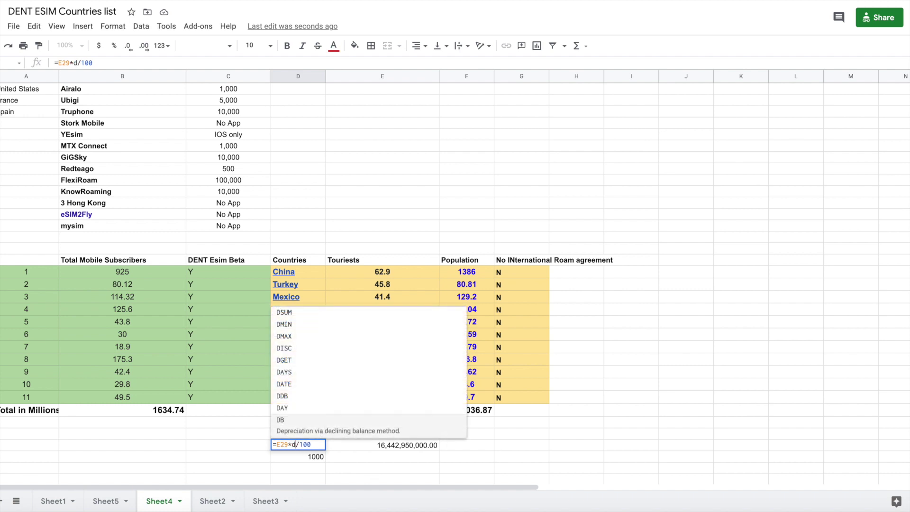
key("Return")
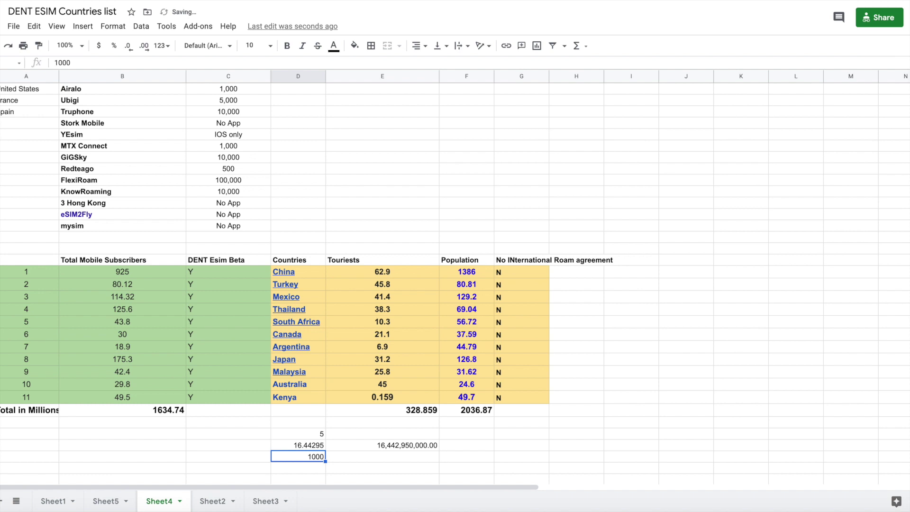
left_click(289, 443)
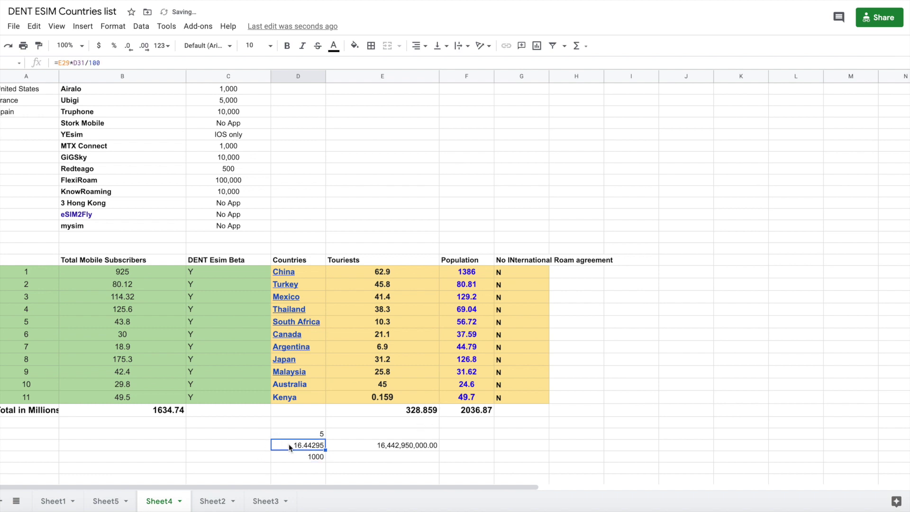
Step: Label the percentage input by entering "Percentage of people" in cell C31
left_click(246, 434)
type("Per")
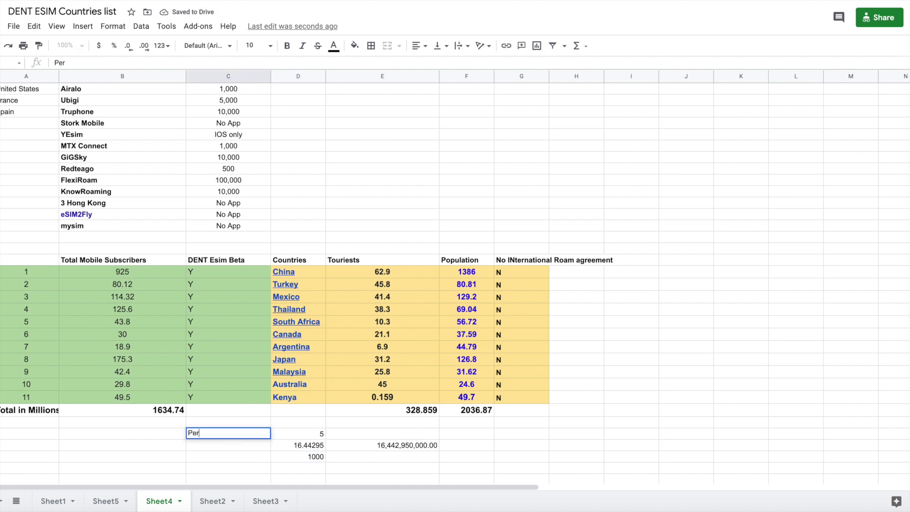
type("centage of ")
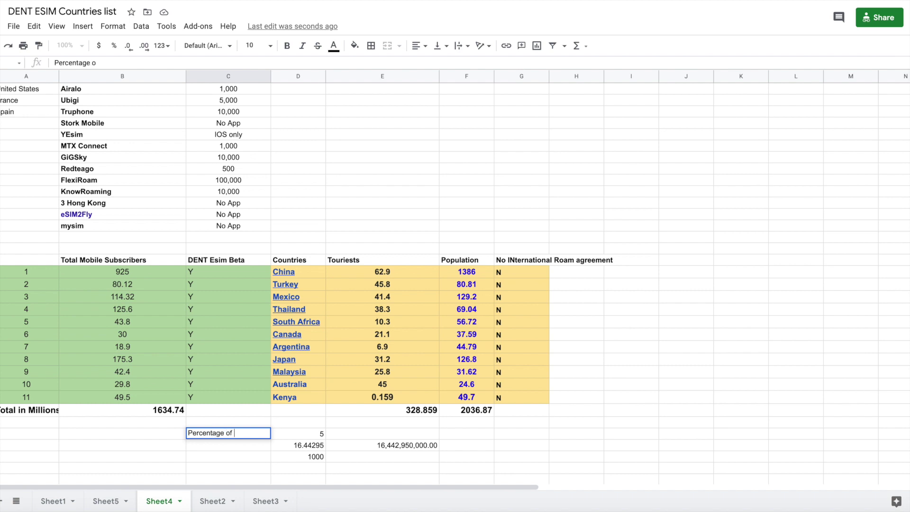
type("people")
key("Return")
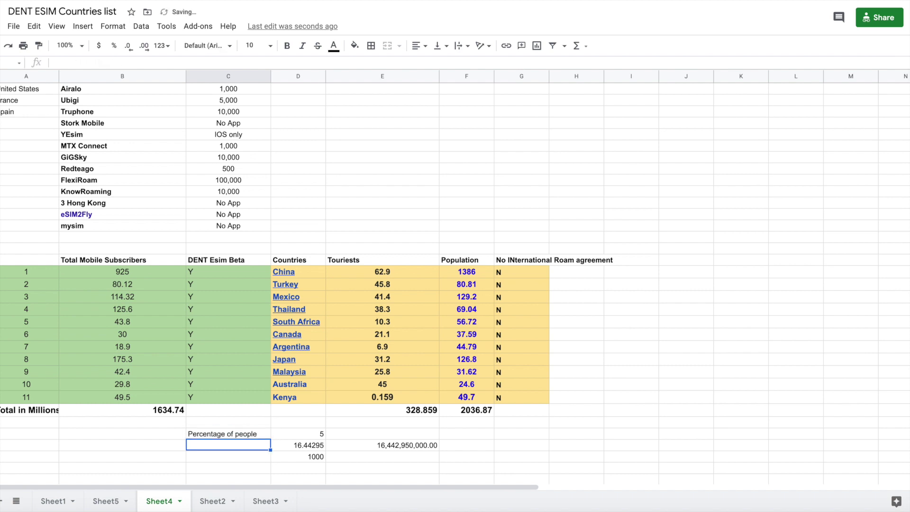
Step: Set the usage result in E32 and the range C31:D33 to font size 14, and widen column C to fit its label
left_click(303, 432)
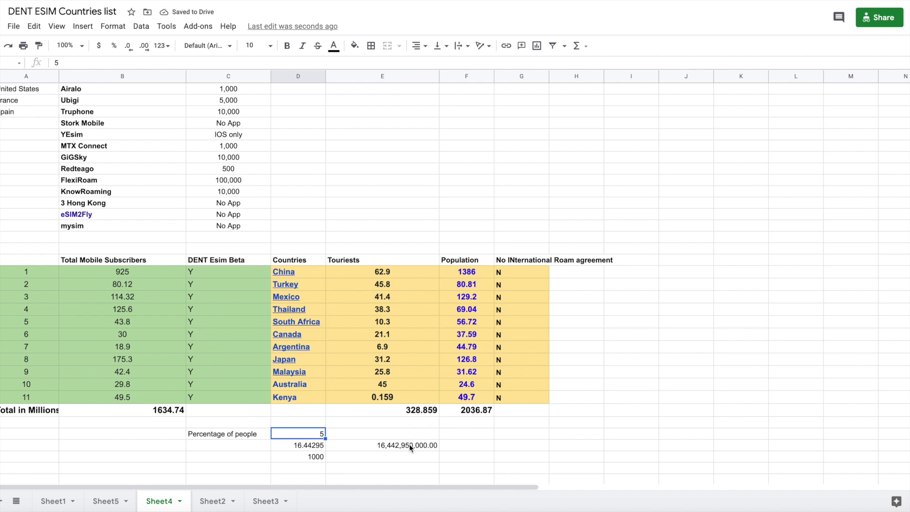
left_click(313, 457)
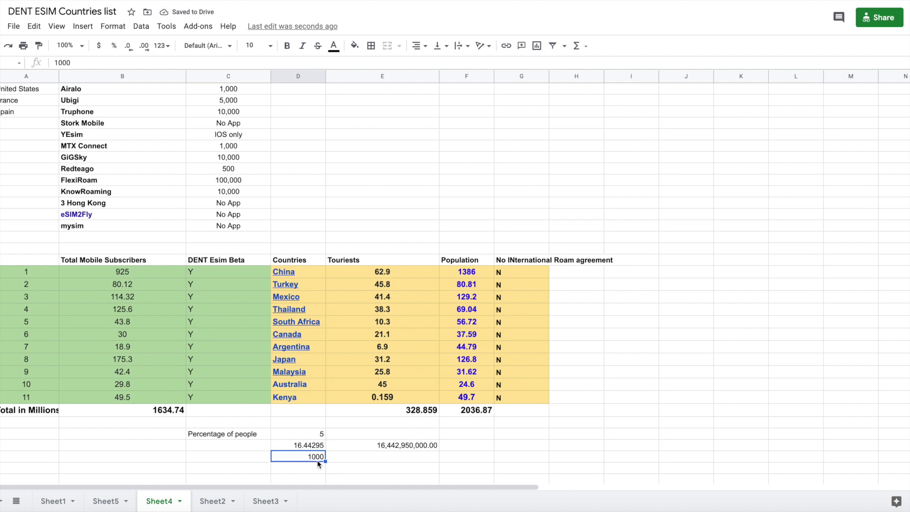
left_click(425, 448)
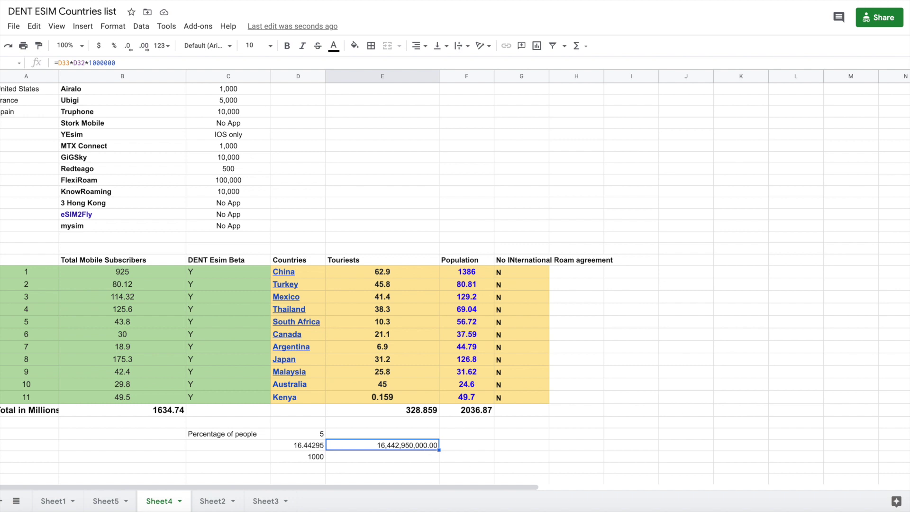
left_click(270, 46)
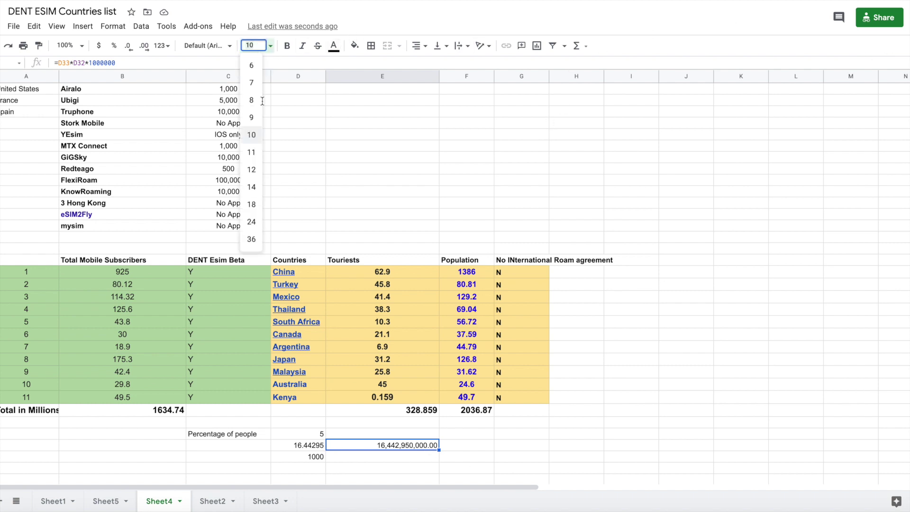
left_click(251, 184)
left_click_drag(246, 437, 313, 460)
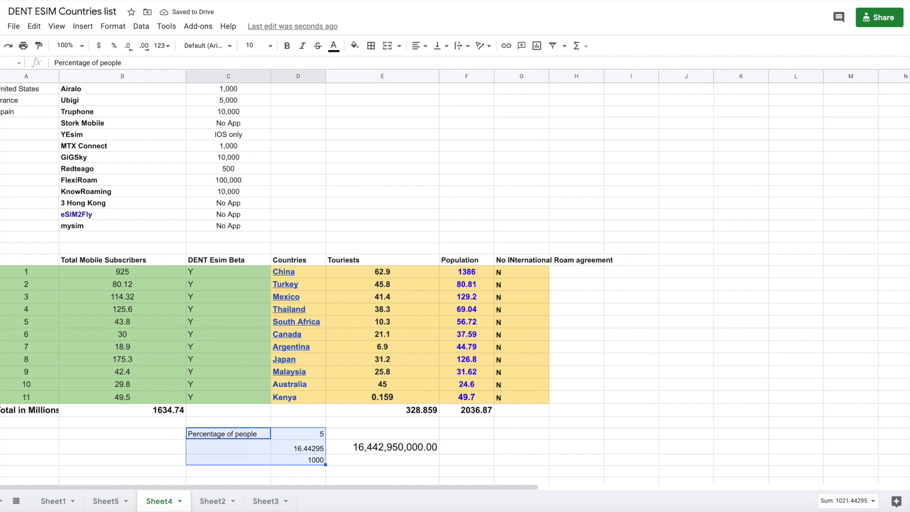
left_click(271, 47)
left_click(251, 185)
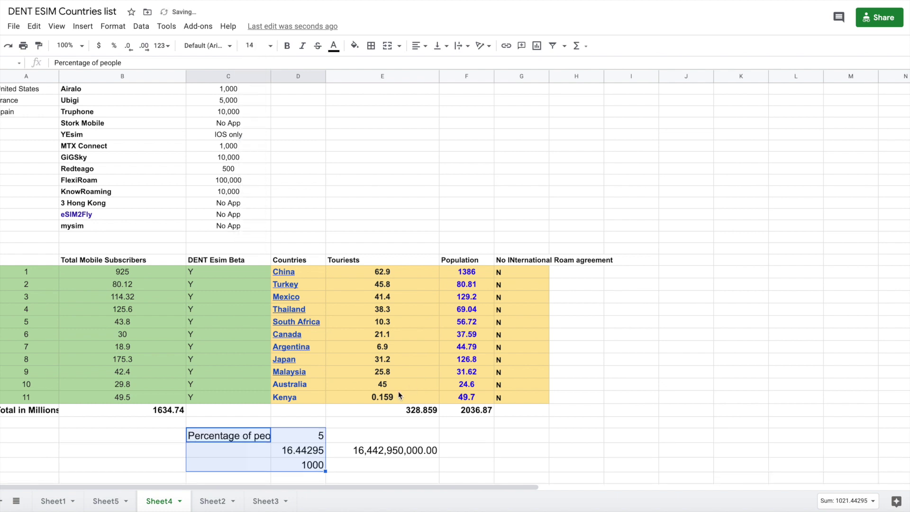
left_click(401, 410)
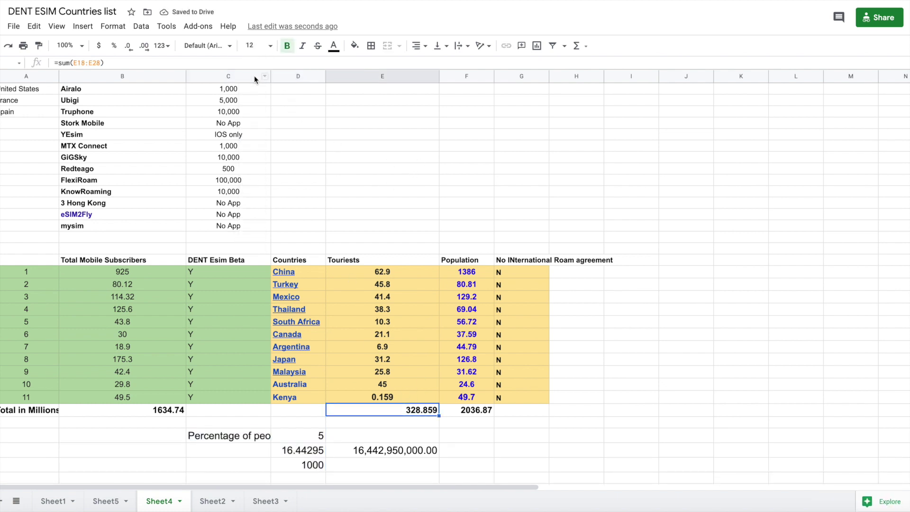
left_click_drag(271, 76, 362, 83)
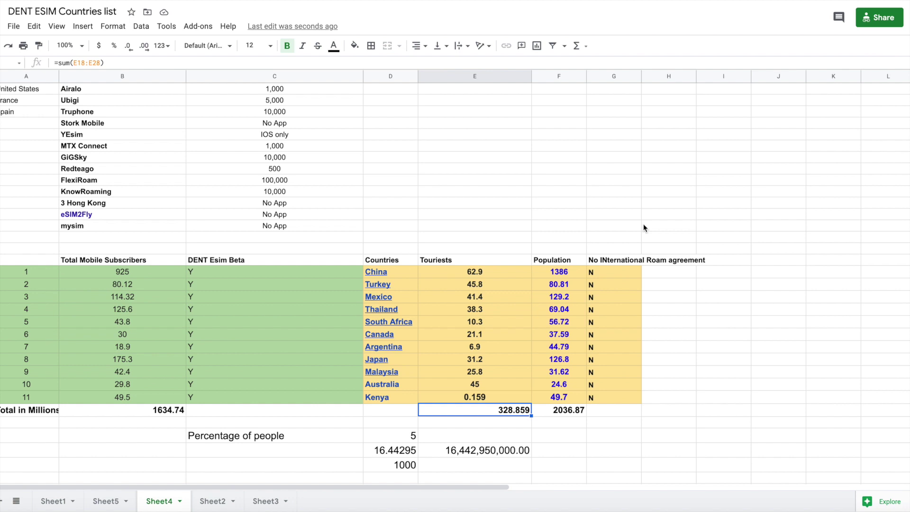
Step: Review the token amount in D33 against the tourist total, and label it "Dent tokens" in cell C33
left_click(407, 467)
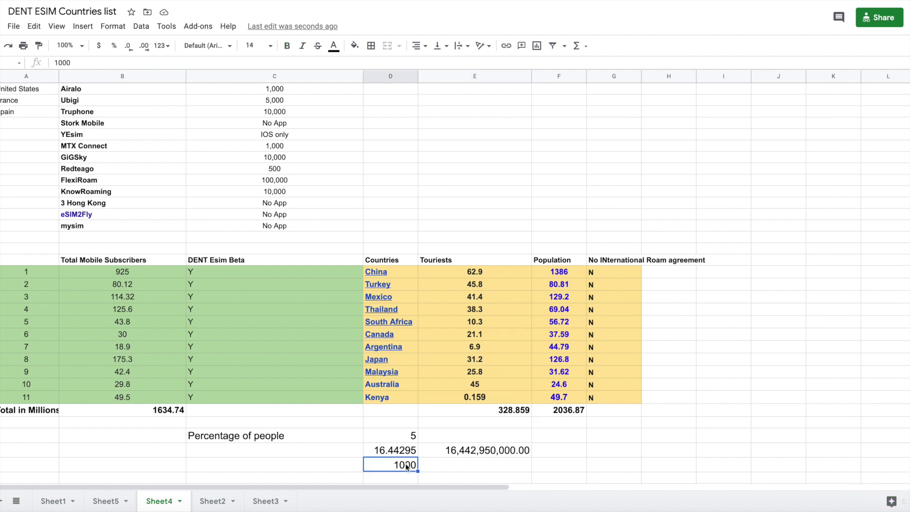
left_click(517, 411)
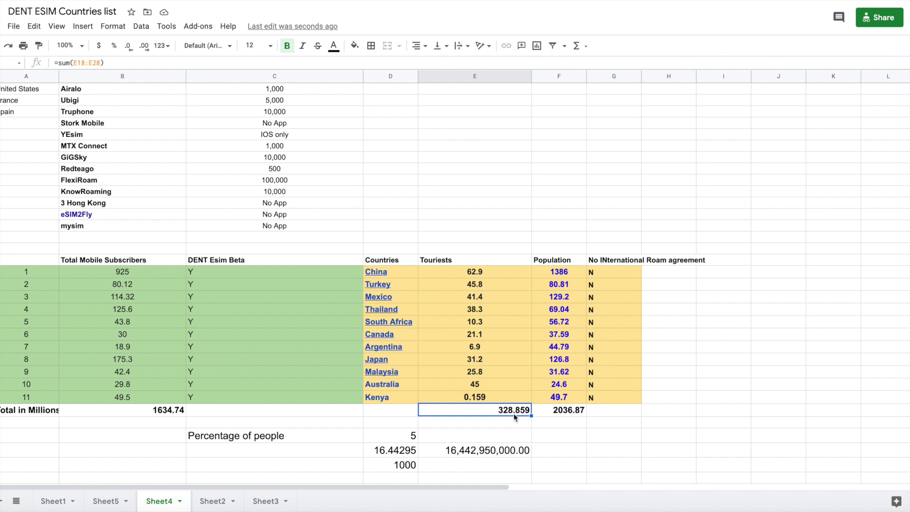
left_click(402, 469)
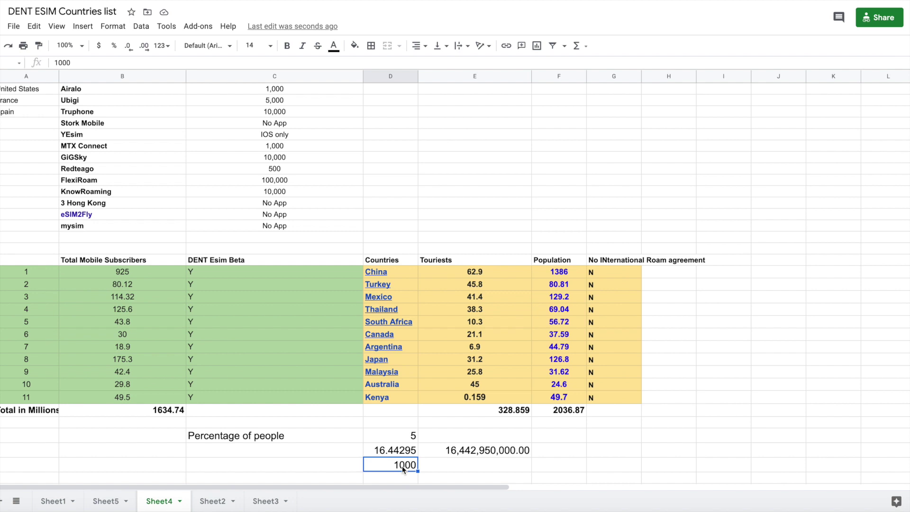
left_click(325, 471)
type("D")
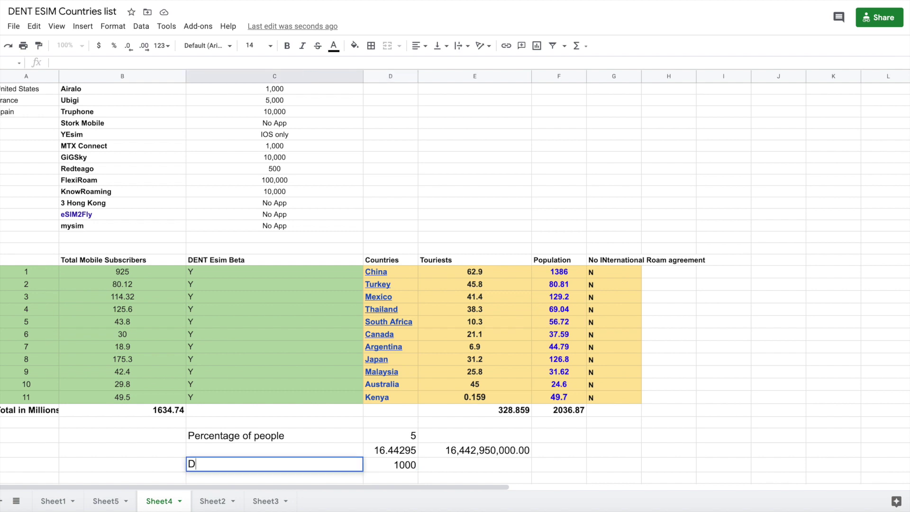
type("ent tokens")
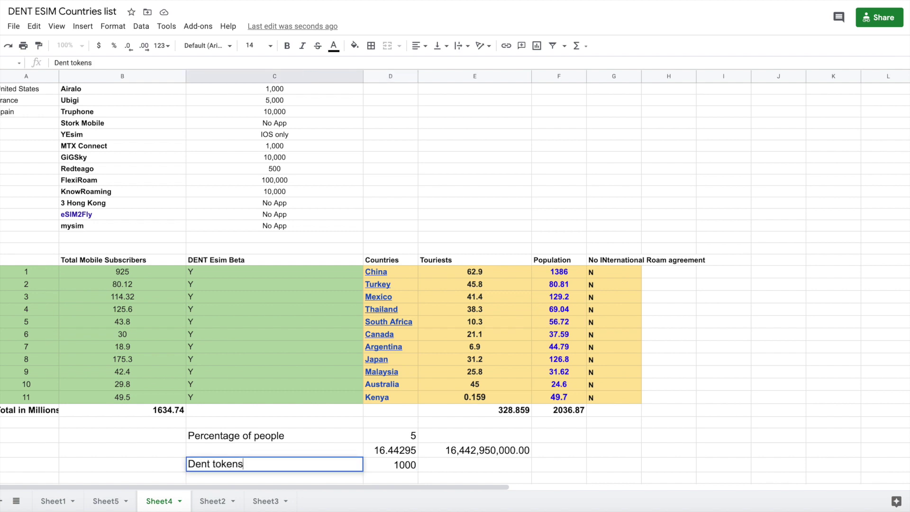
key("Return")
Step: Set the Dent tokens amount in D33 to 5000 and check the recalculated usage in E32
left_click(511, 454)
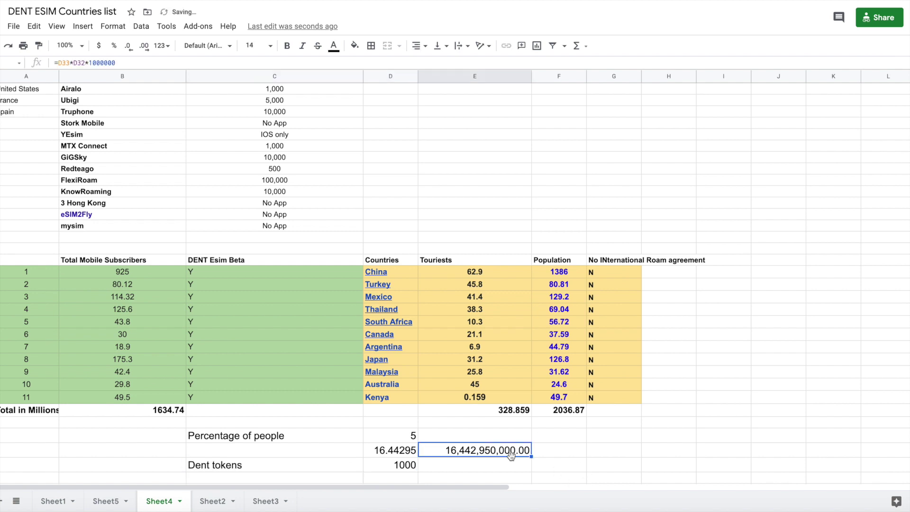
left_click(404, 470)
type("5000")
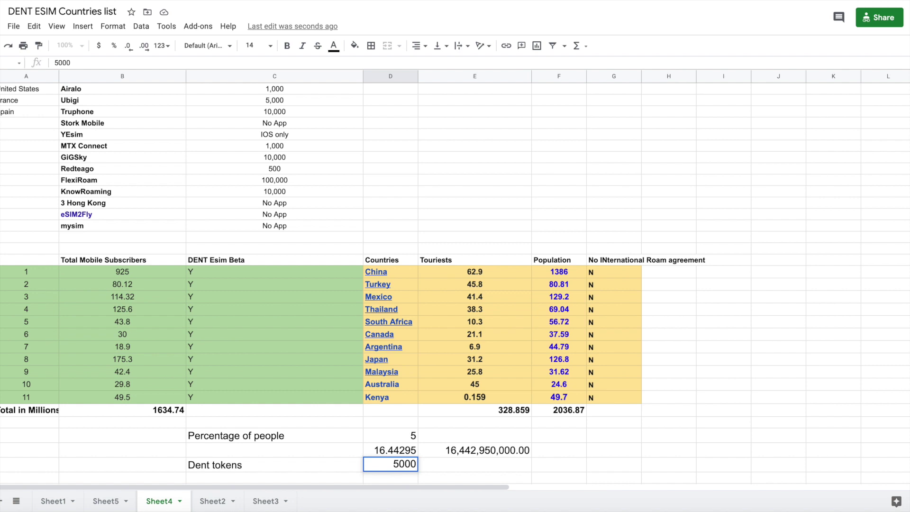
key("Return")
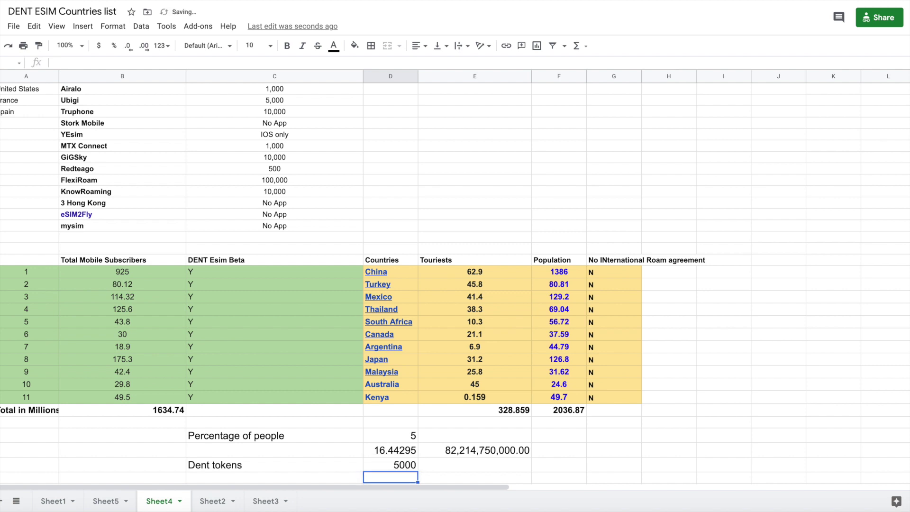
left_click(503, 450)
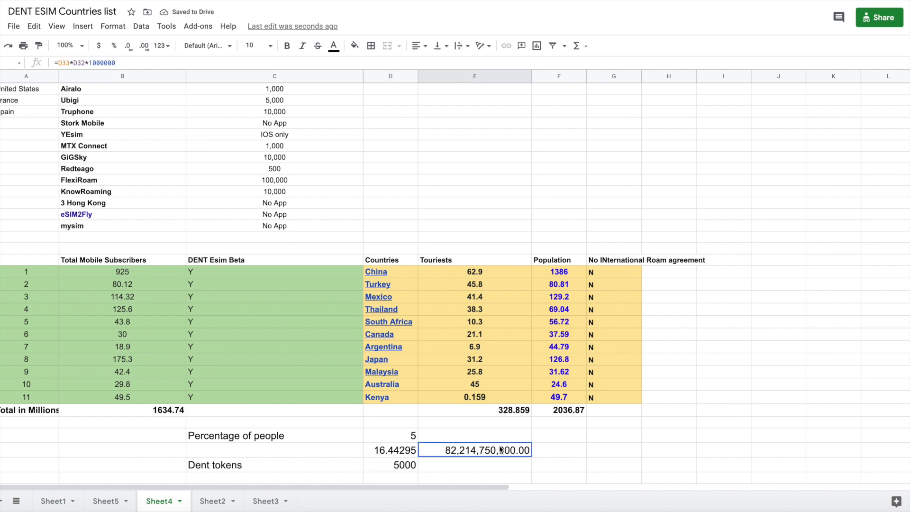
Step: Enter "Billion" in F32 beside the usage result and set its font size to 14
left_click(552, 449)
type("Billion")
key("Return")
left_click(539, 451)
left_click(271, 45)
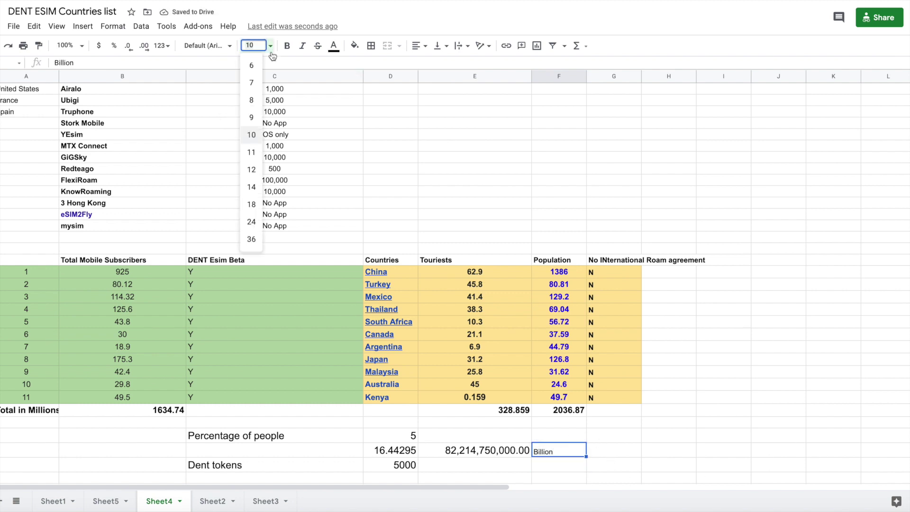
left_click(265, 184)
left_click(617, 435)
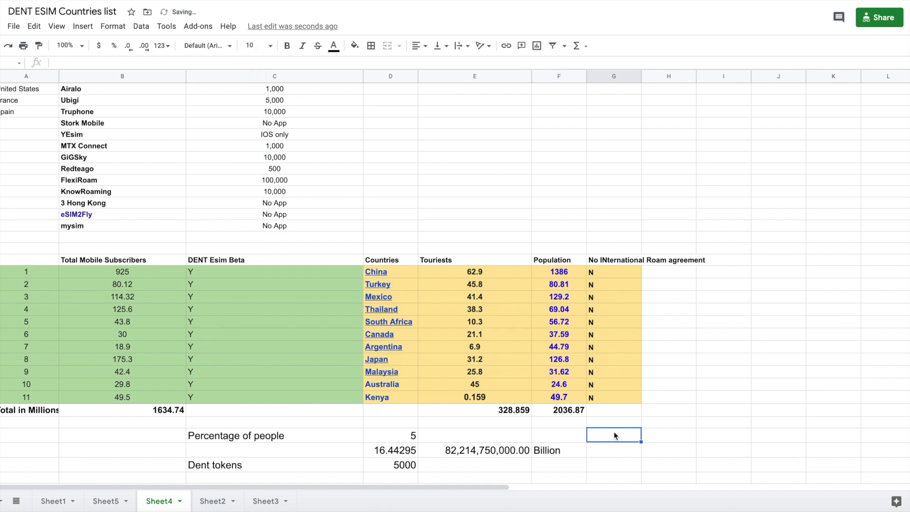
left_click(394, 439)
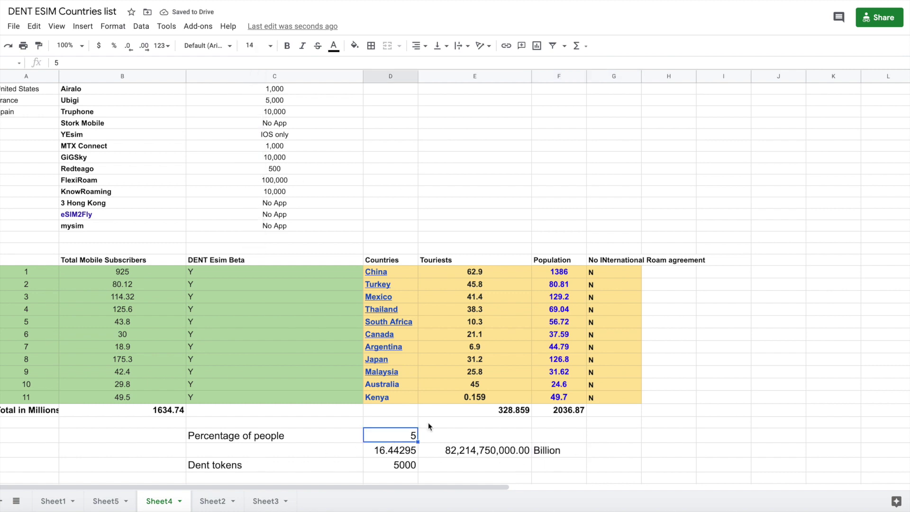
left_click(511, 410)
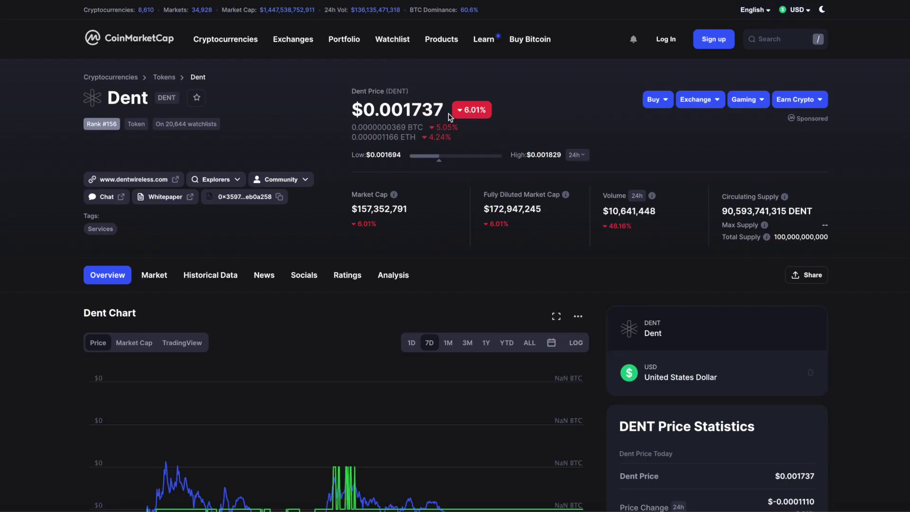
Step: Check Dent's current price on CoinMarketCap, and compare Dent's ROI with Binance Coin's ROI in their price statistics
double_click(406, 113)
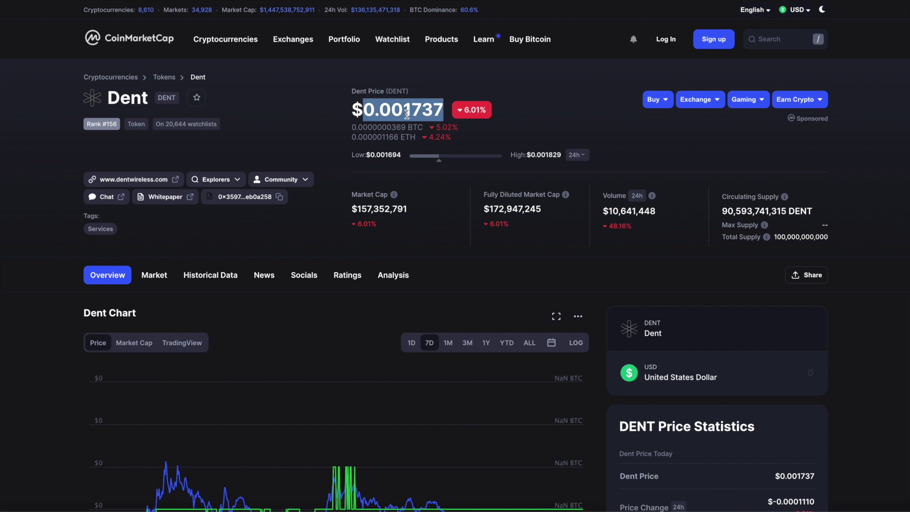
double_click(402, 114)
scroll(661, 229, "down", 15)
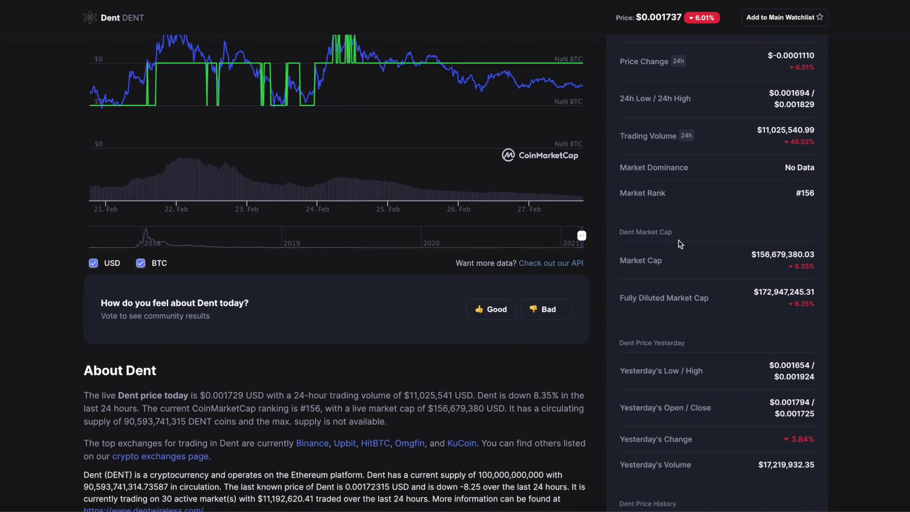
triple_click(799, 450)
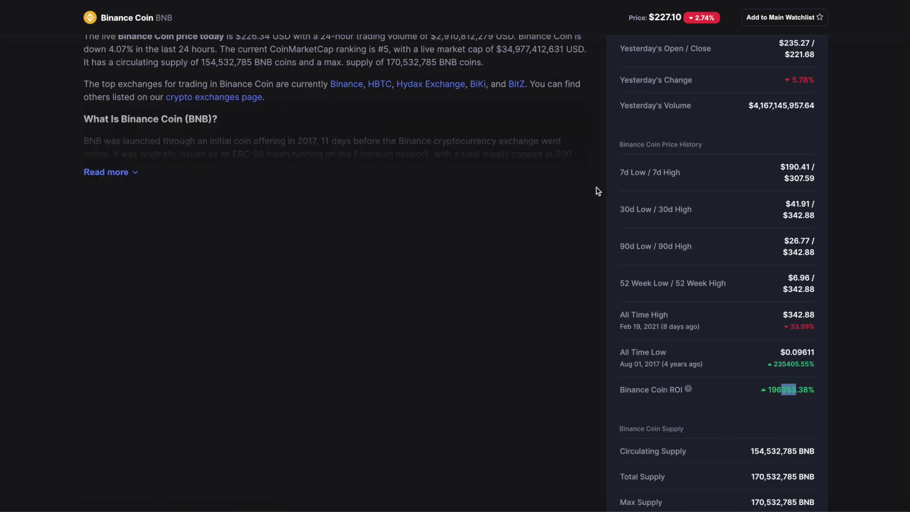
double_click(775, 388)
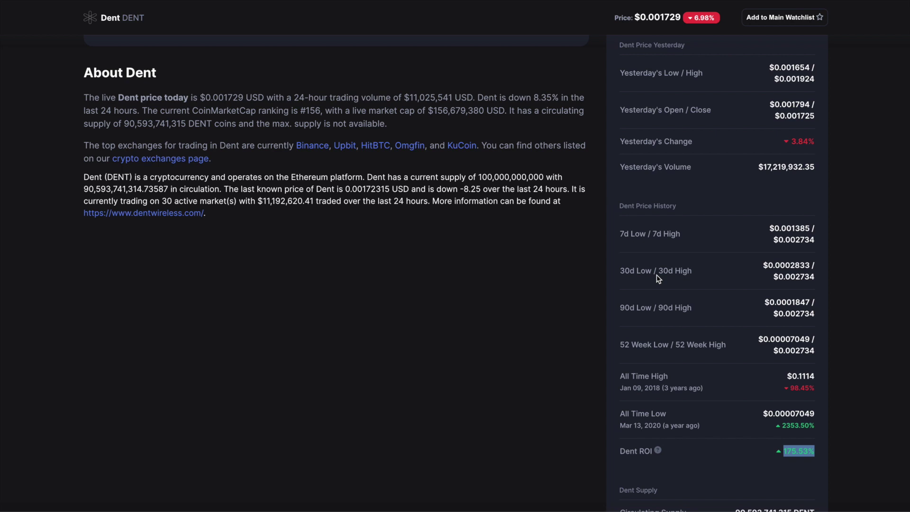
Step: Check the Dent ROI figure again, and return to the Dent chart and today's price statistics
left_click(801, 463)
double_click(791, 455)
scroll(791, 455, "up", 15)
scroll(711, 412, "down", 3)
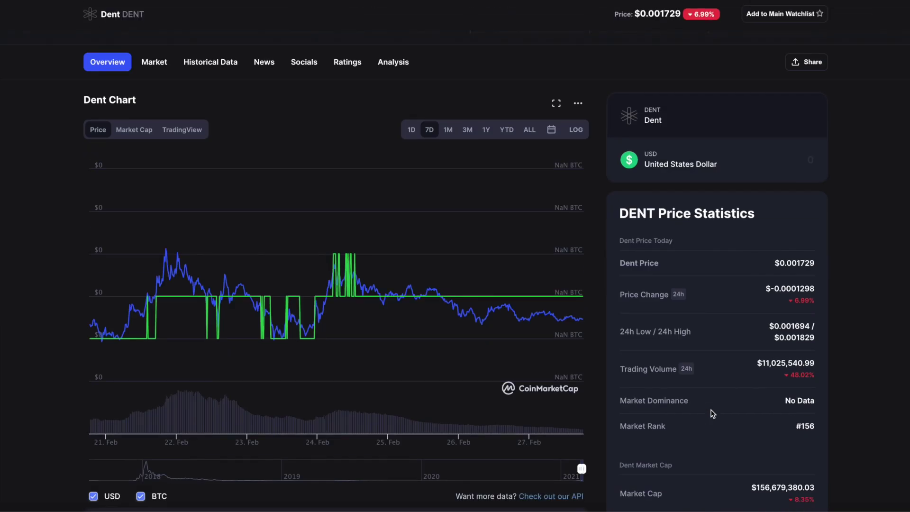
Step: Show Dent's all-time price chart on CoinMarketCap and look over the market statistics and description below it
left_click(528, 130)
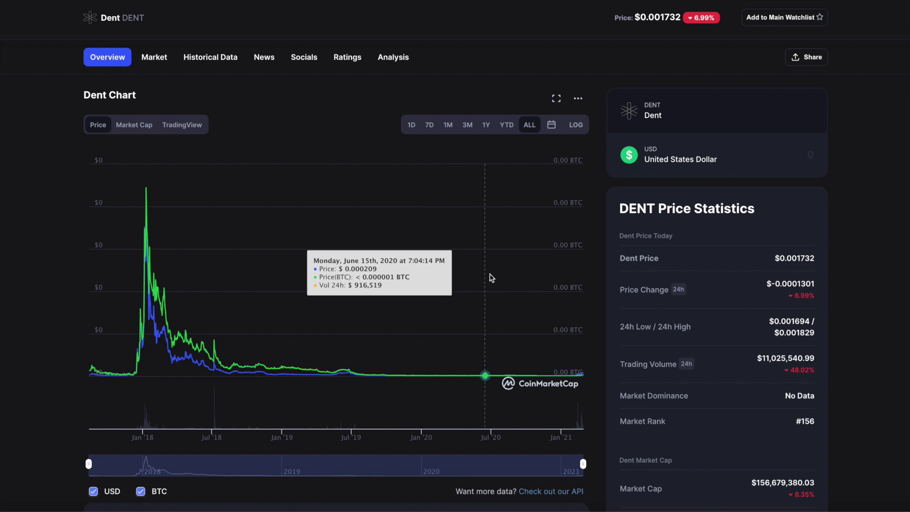
scroll(734, 320, "down", 7)
scroll(761, 325, "up", 7)
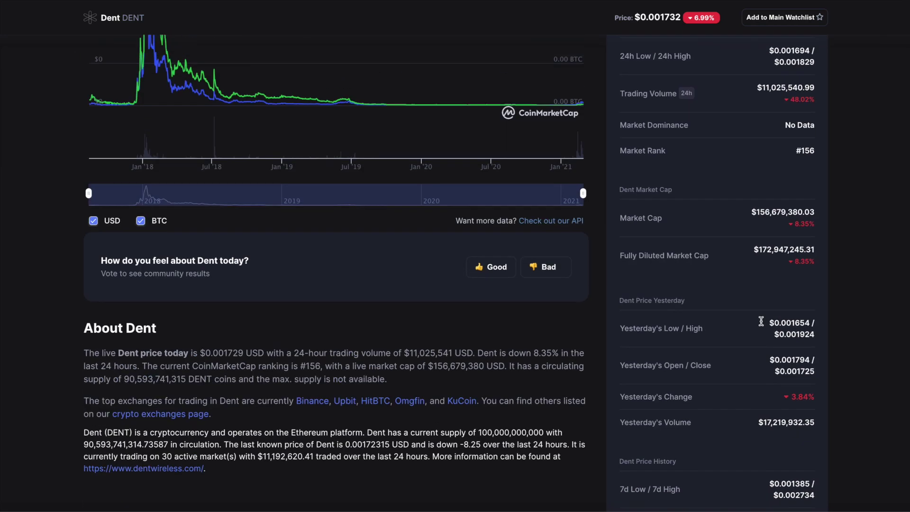
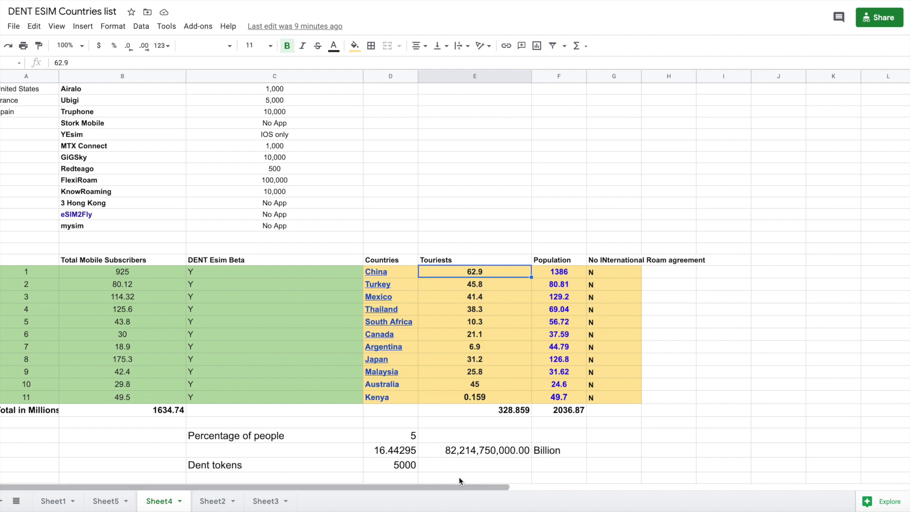
Step: Check the Dent tokens amount on Sheet4, and review the China eSIM plans by provider, size, duration and price
left_click(402, 466)
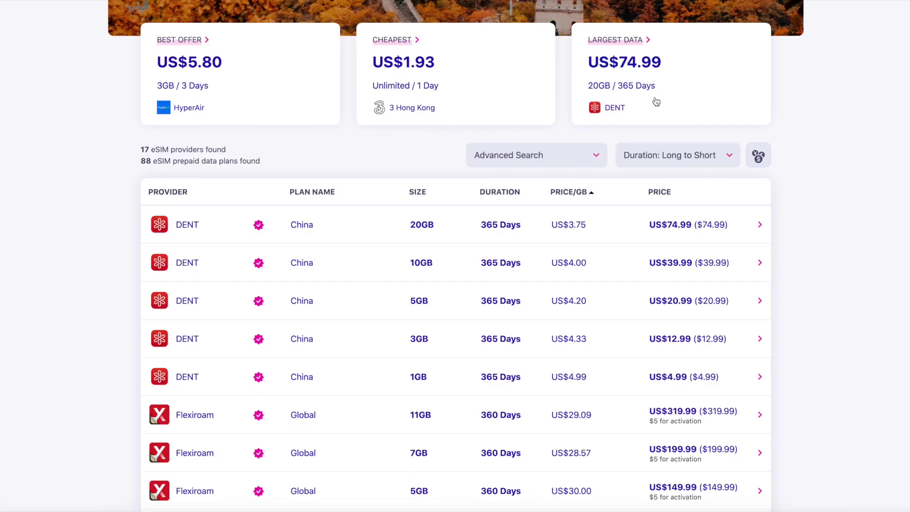
scroll(735, 121, "up", 5)
scroll(735, 122, "down", 3)
scroll(735, 122, "down", 2)
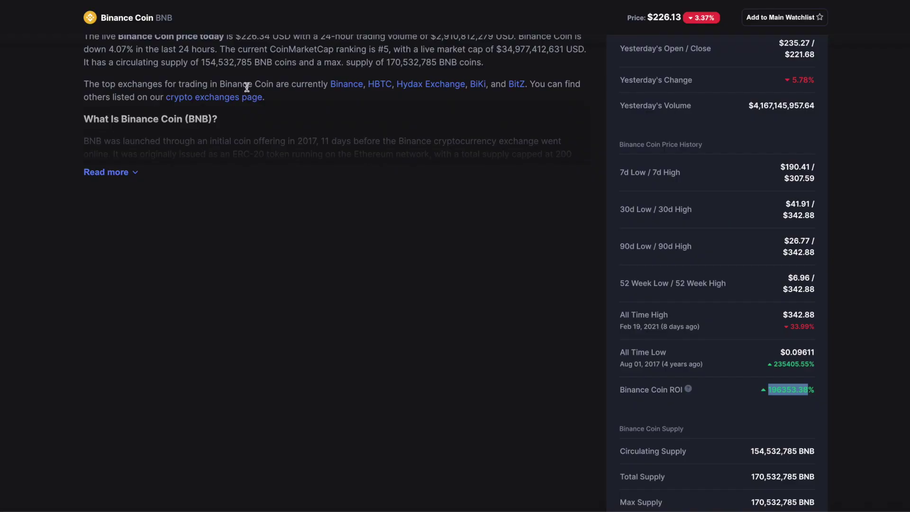
Step: Check Binance Coin's market cap and fully diluted market cap on its CoinMarketCap page
scroll(403, 292, "up", 19)
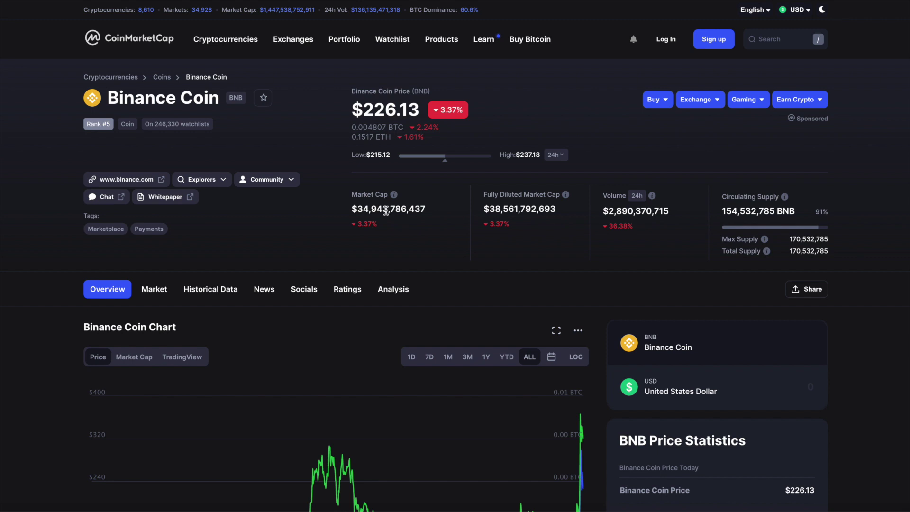
double_click(528, 209)
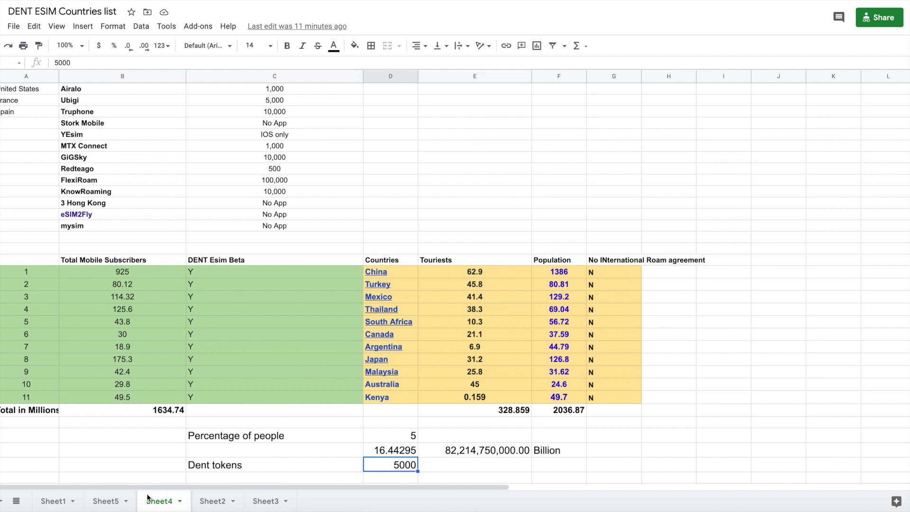
Step: Set the Initial Investment on Sheet5 of the spreadsheet to 1000
left_click(112, 501)
scroll(420, 297, "up", 10)
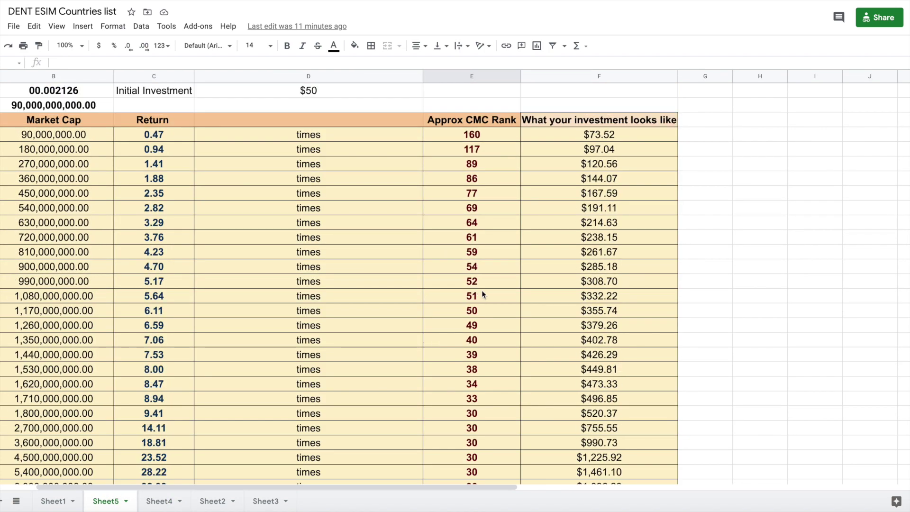
left_click(364, 93)
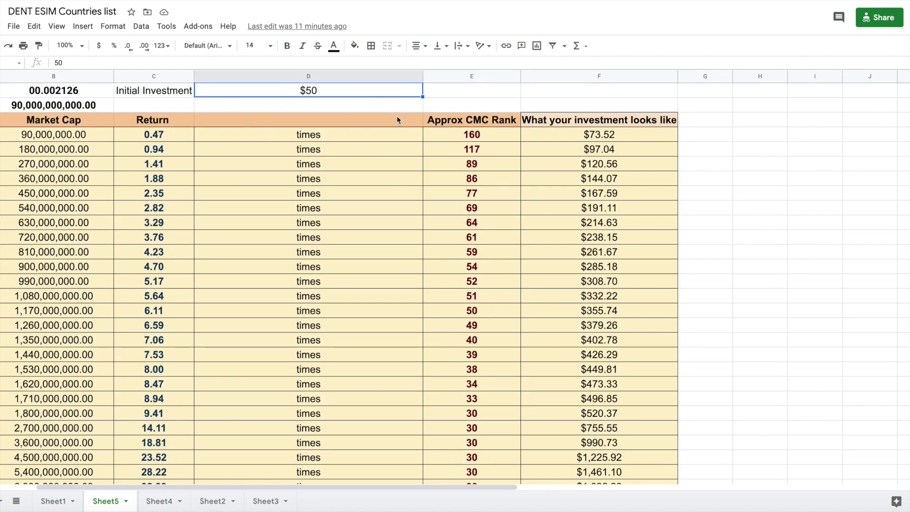
type("1000")
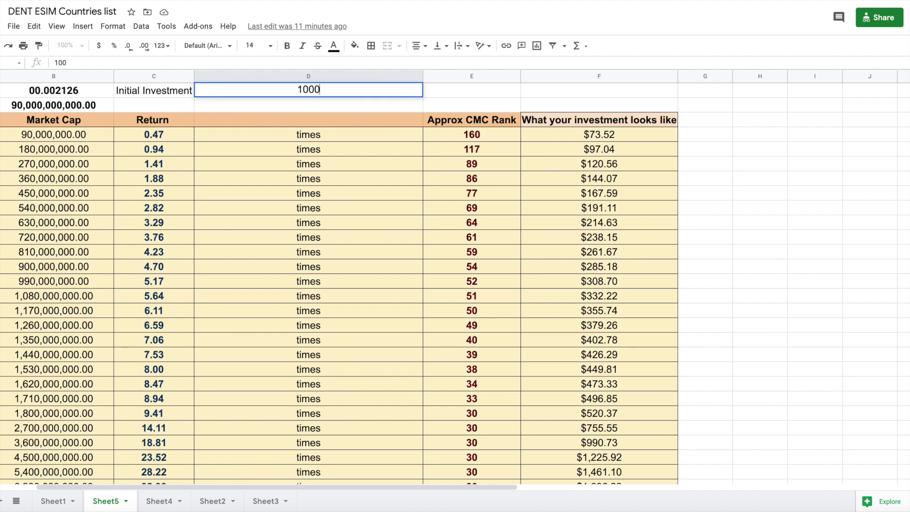
key("Return")
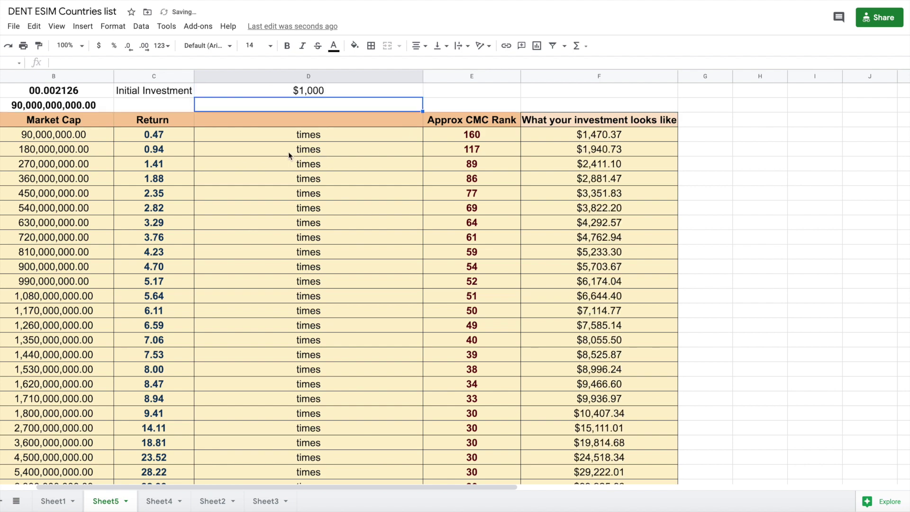
Step: Set the Current Price in B1 of Sheet5 to 00.001720
left_click(84, 94)
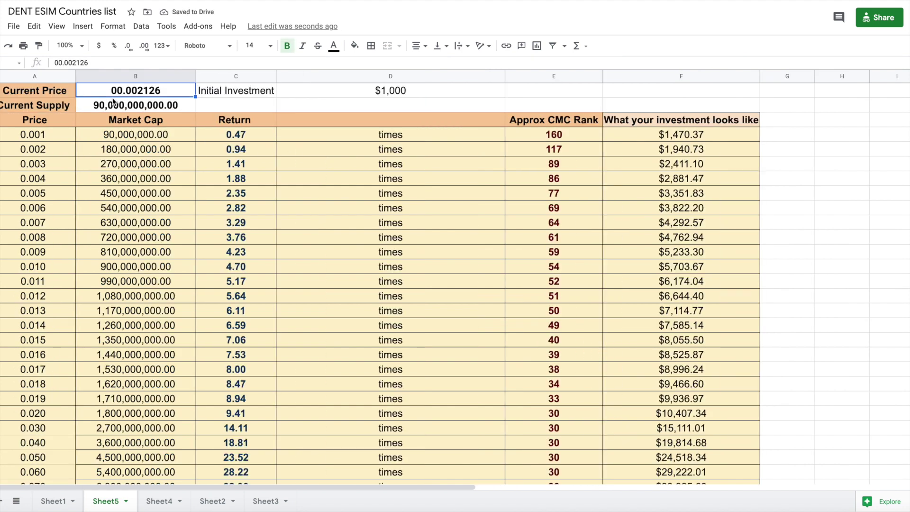
key("Return")
key("BackSpace")
key("BackSpace")
key("BackSpace")
key("BackSpace")
type("720")
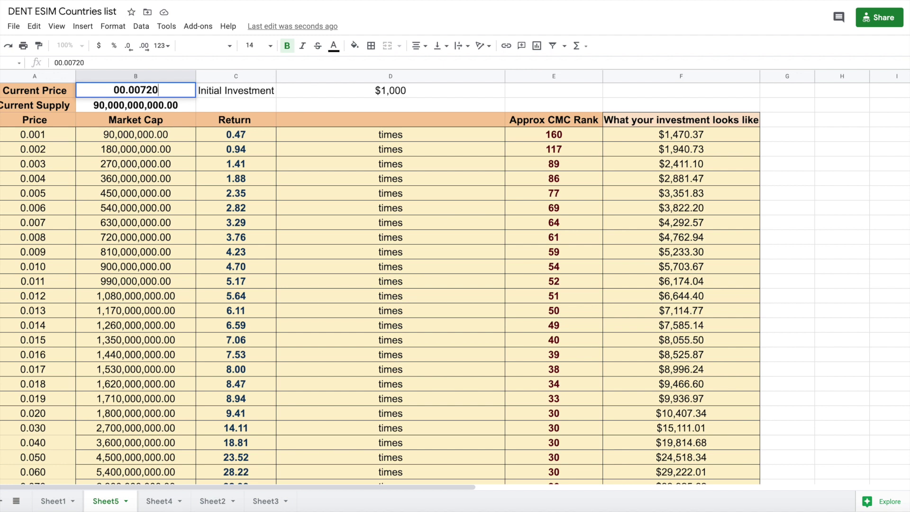
key("Return")
key("Up")
key("Return")
key("Left")
key("Left")
key("Left")
type("1")
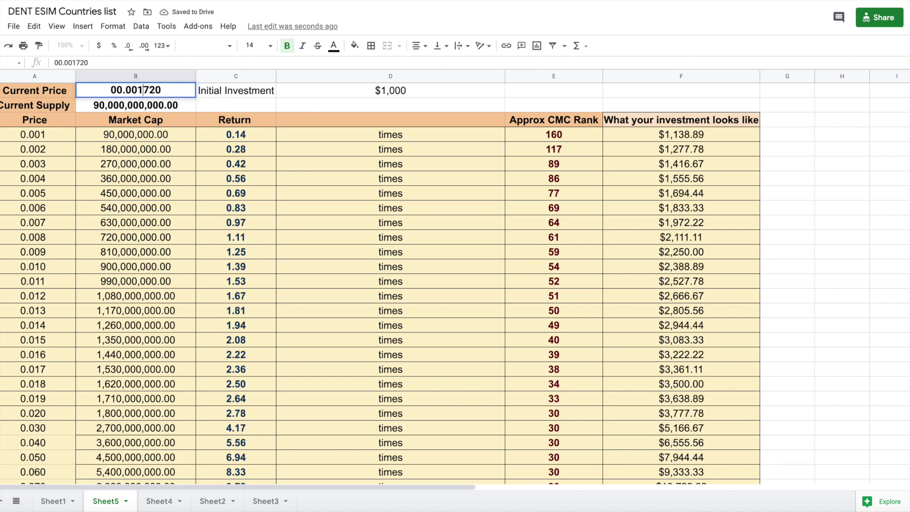
key("Return")
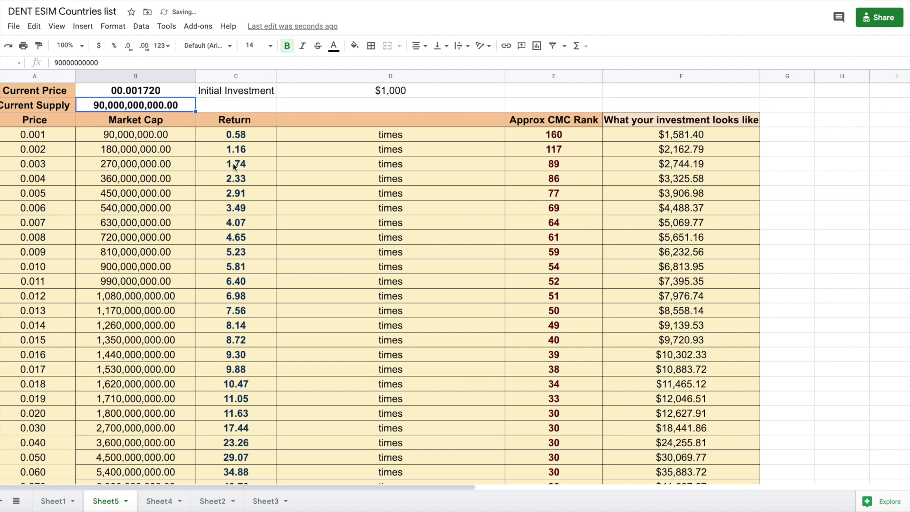
Step: Examine the projected investment values in Sheet5's return table, especially for the Dent prices 0.100 and 0.300
scroll(557, 354, "down", 1)
scroll(558, 355, "down", 3)
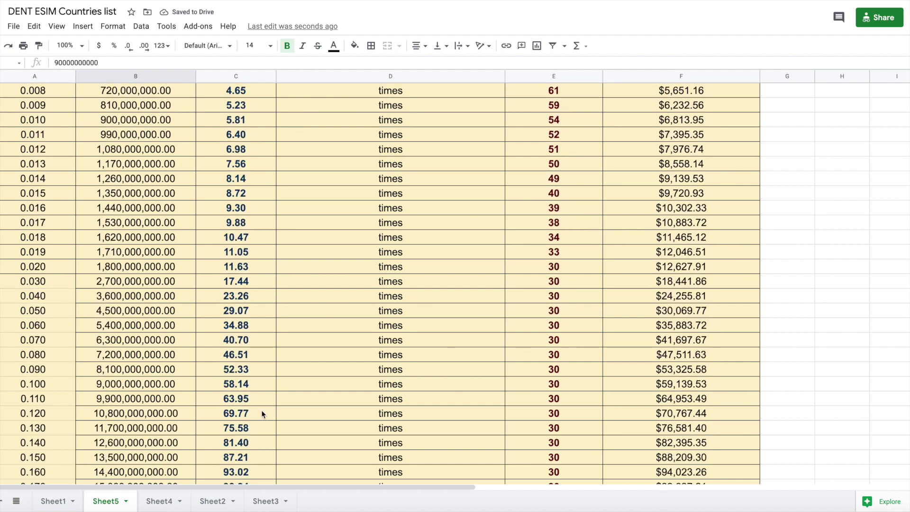
left_click(62, 388)
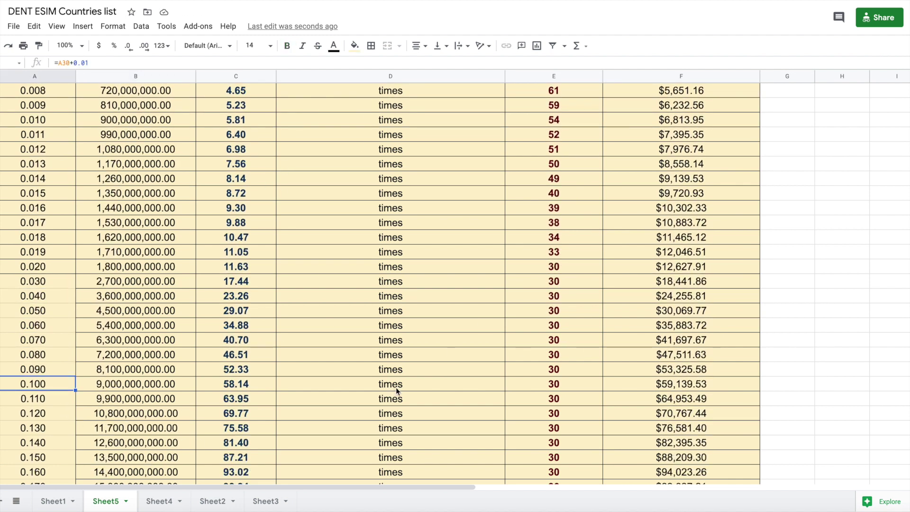
left_click(646, 386)
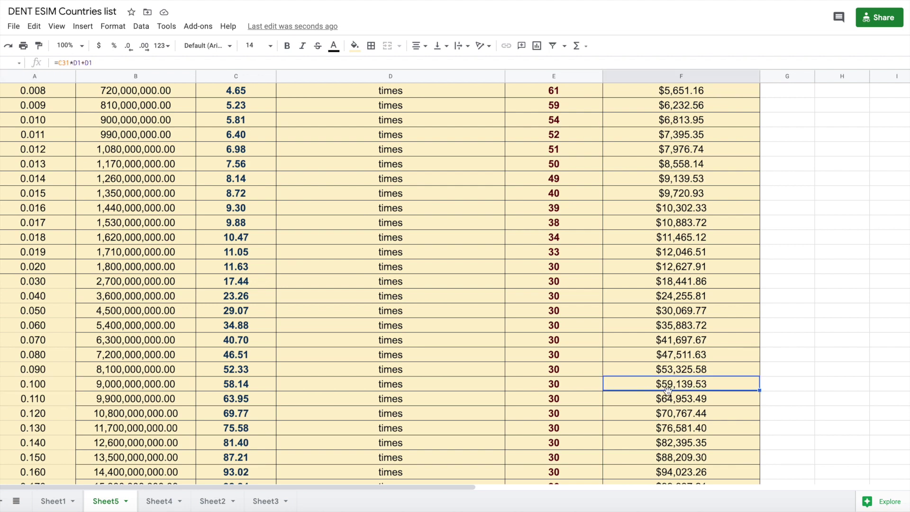
scroll(718, 387, "up", 4)
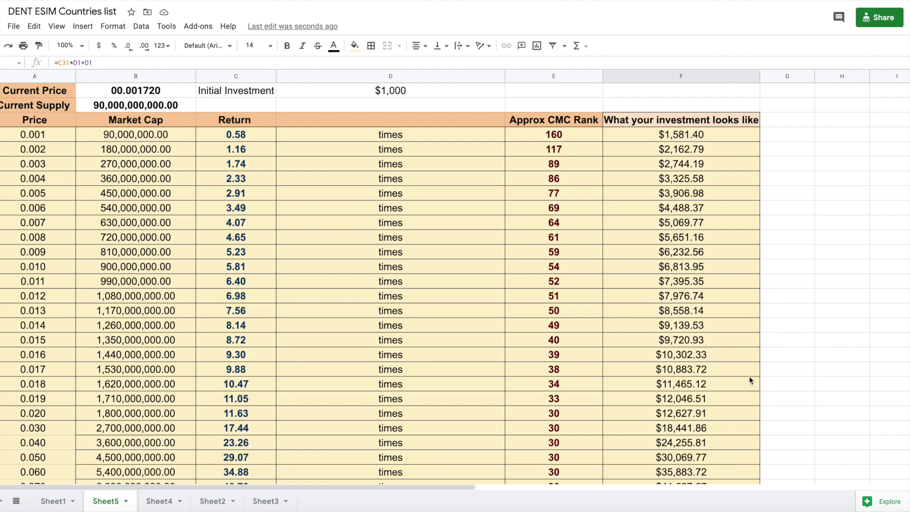
scroll(749, 376, "down", 3)
scroll(749, 377, "down", 2)
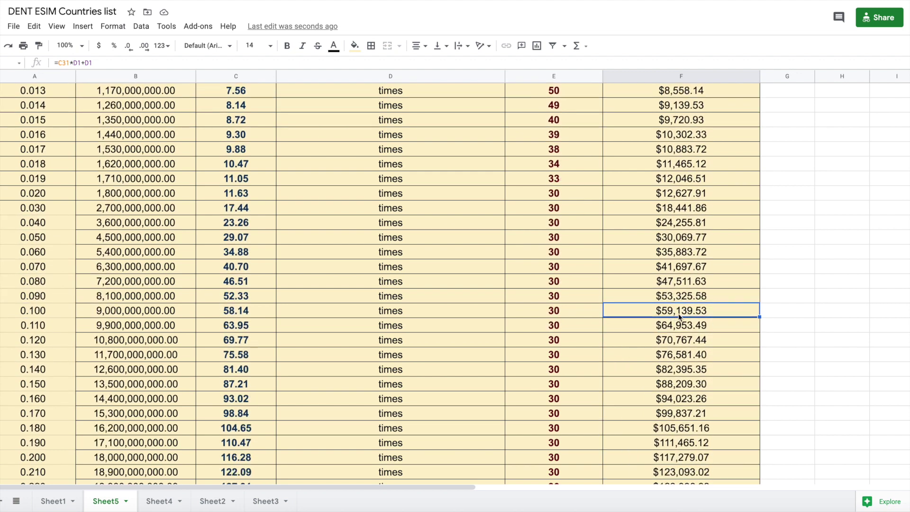
scroll(694, 313, "down", 5)
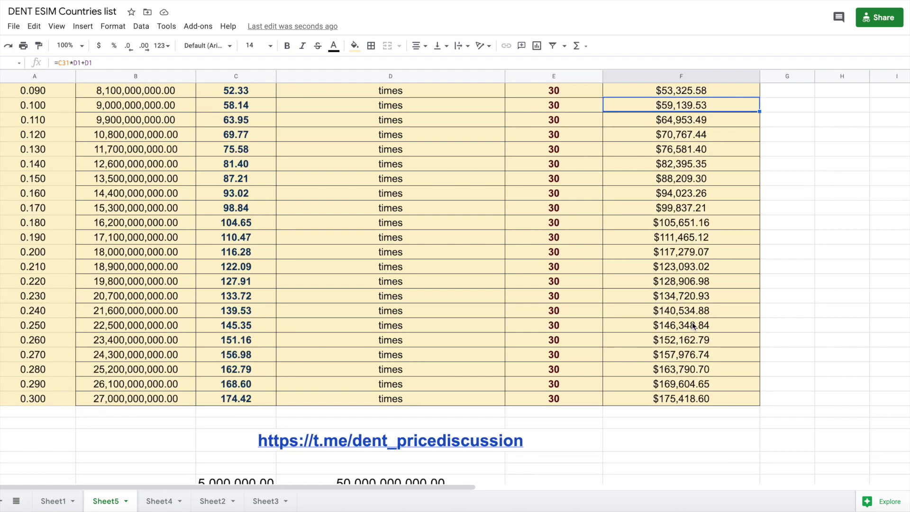
left_click(679, 403)
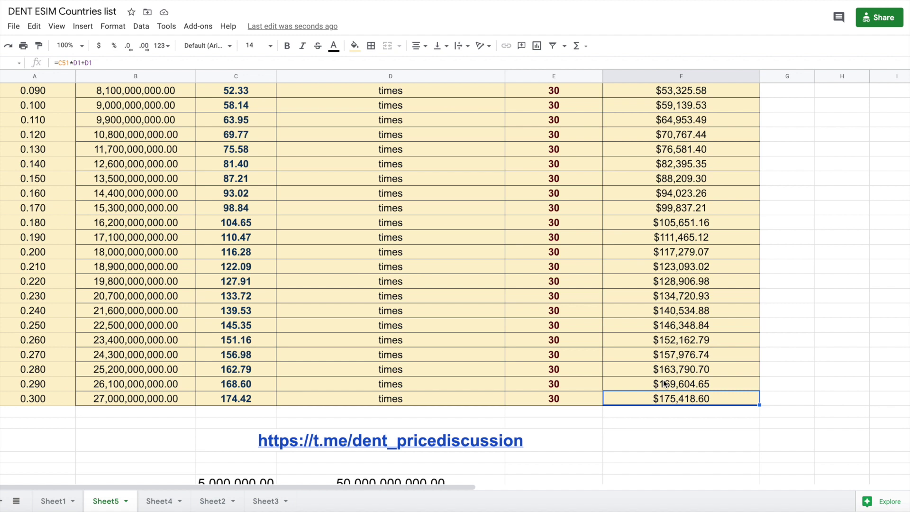
scroll(664, 383, "down", 3)
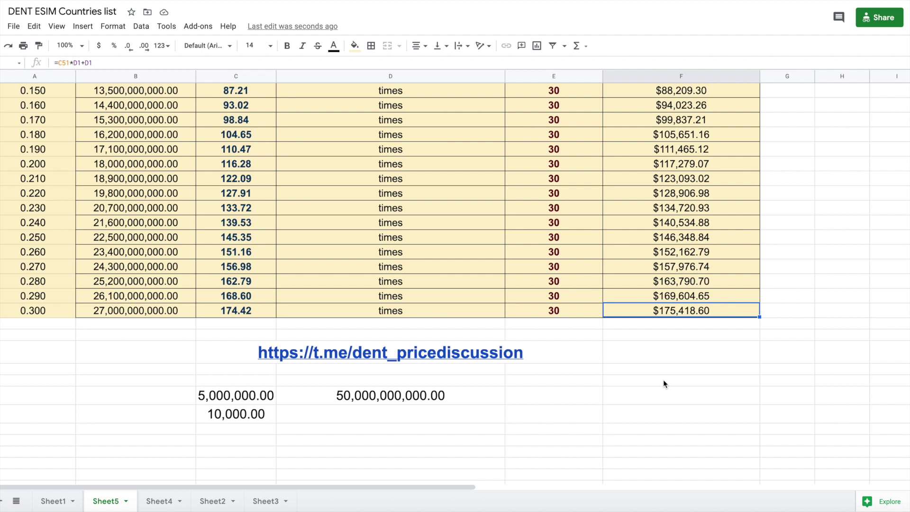
Step: Review the Dent token distribution on Sheet3, focusing on the Crypto Exchanges/Traders holdings
left_click(260, 501)
left_click(286, 205)
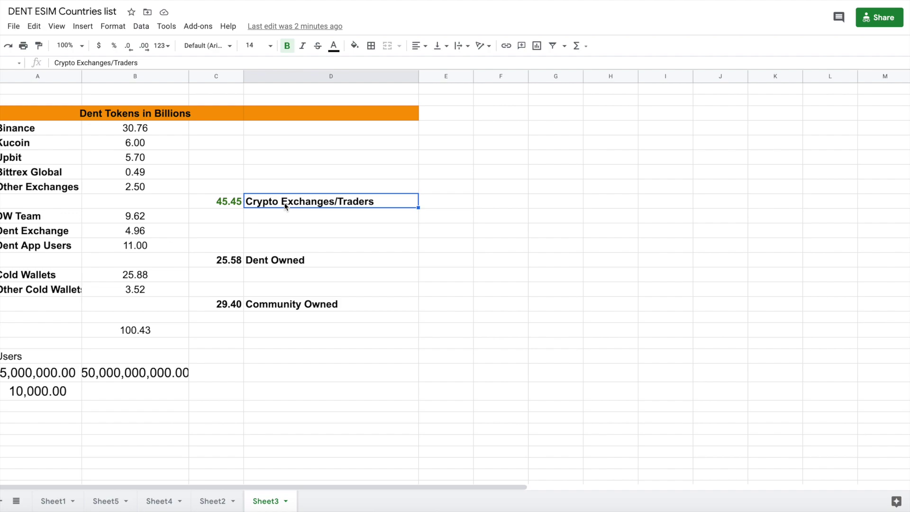
scroll(286, 207, "right", 2)
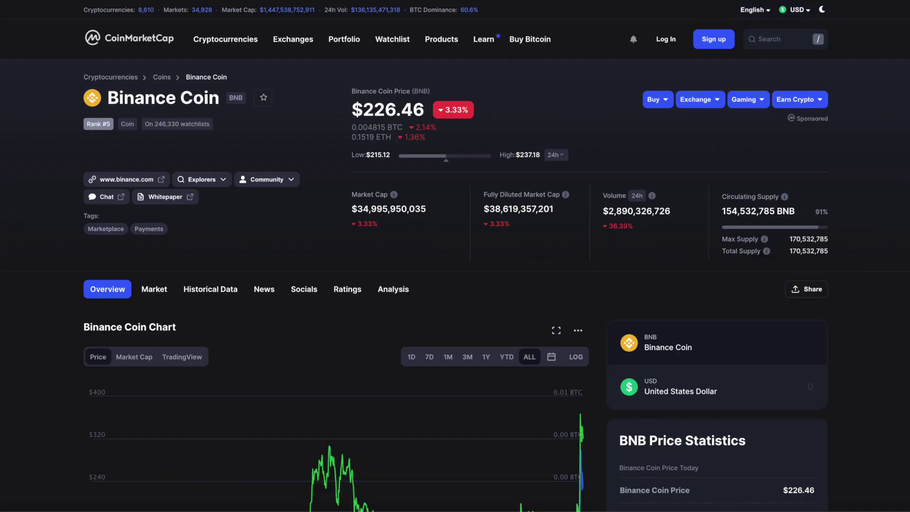
Step: Compare Binance Coin's ROI with Dent's ROI in their CoinMarketCap price statistics once more
scroll(904, 274, "down", 12)
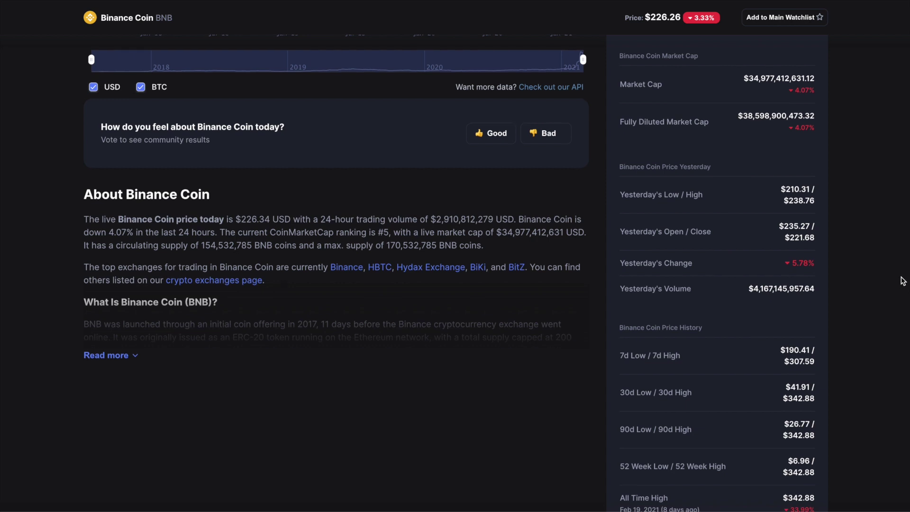
scroll(903, 282, "down", 3)
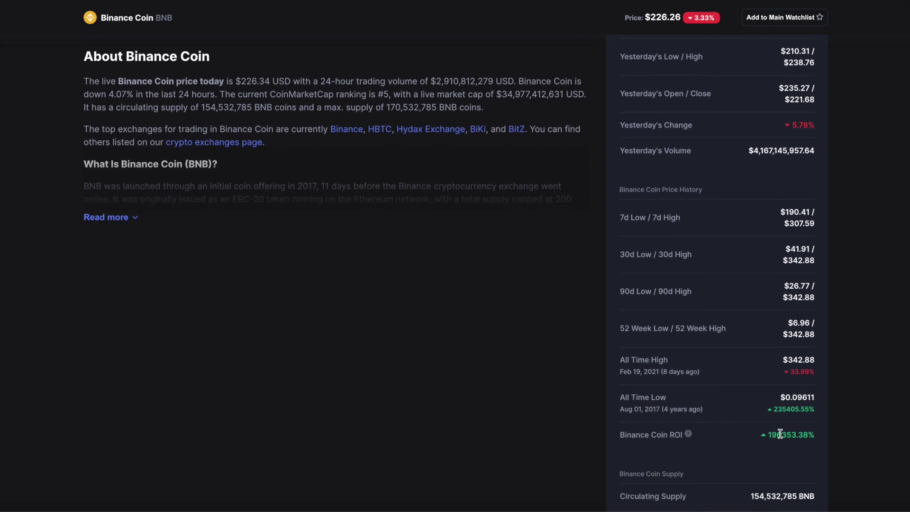
double_click(780, 434)
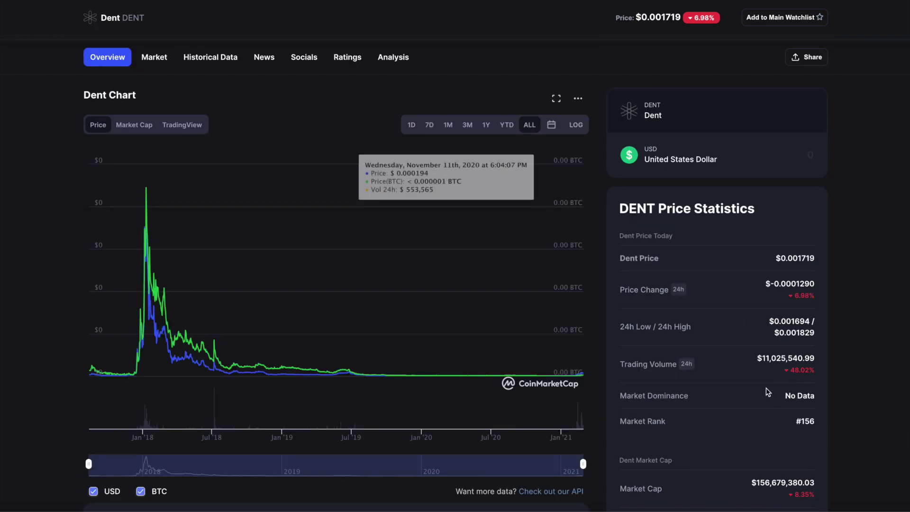
scroll(764, 385, "down", 15)
double_click(788, 359)
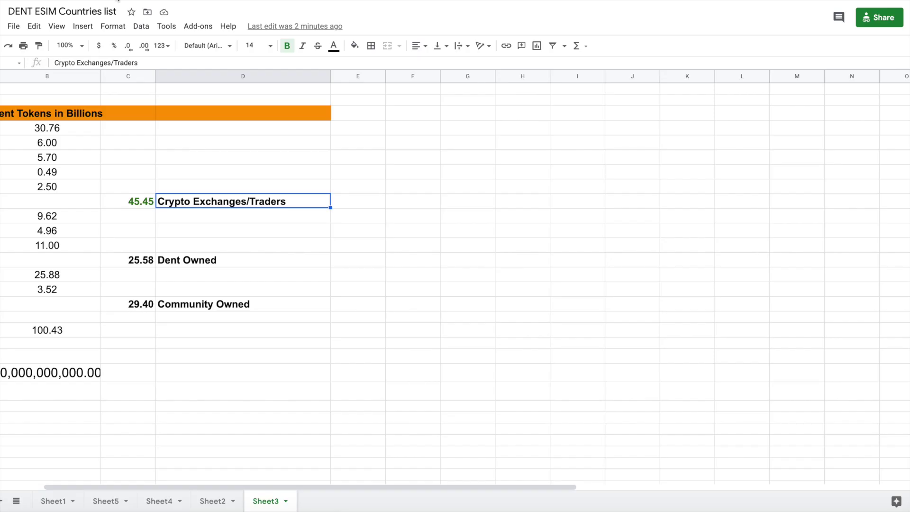
Step: Return to the spreadsheet and check Sheet4's tourist total in E29 and the estimated token usage in E32
scroll(389, 194, "left", 3)
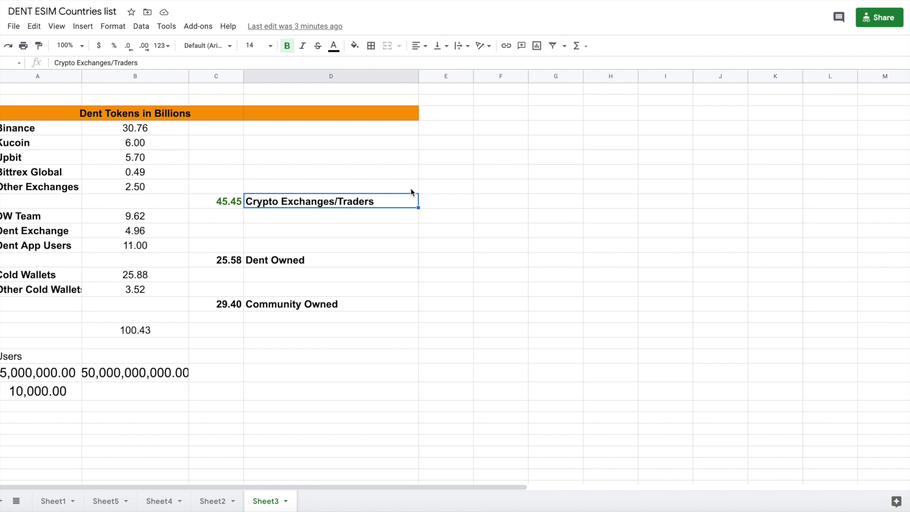
left_click(212, 501)
left_click(158, 499)
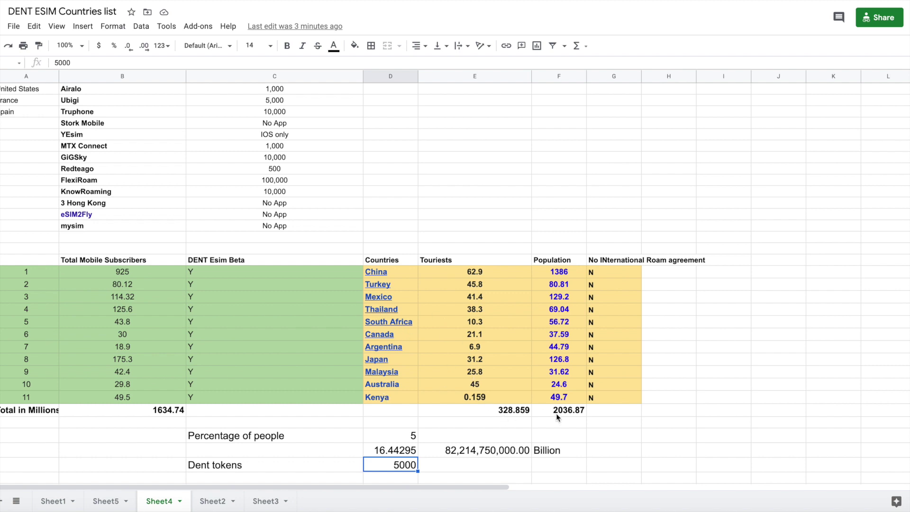
left_click(518, 413)
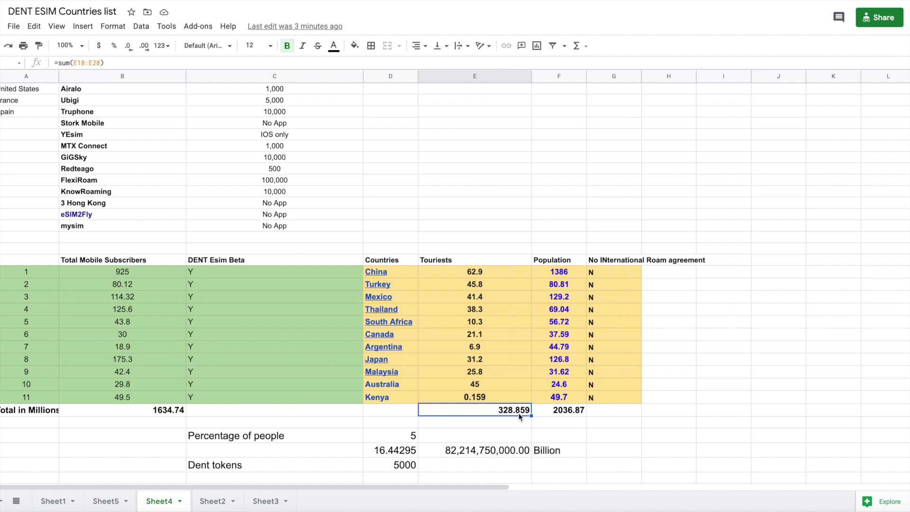
left_click(450, 455)
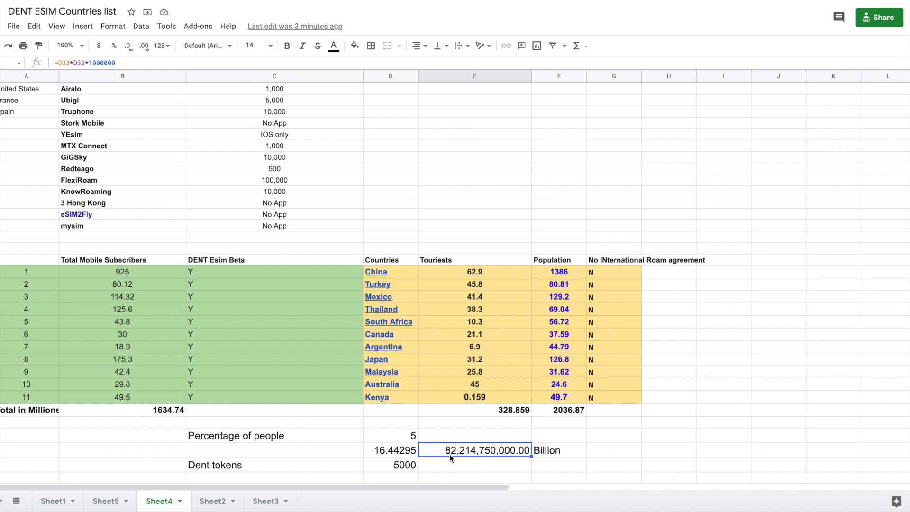
Step: Check the DW Team's token holdings in the distribution table on Sheet3
left_click(269, 503)
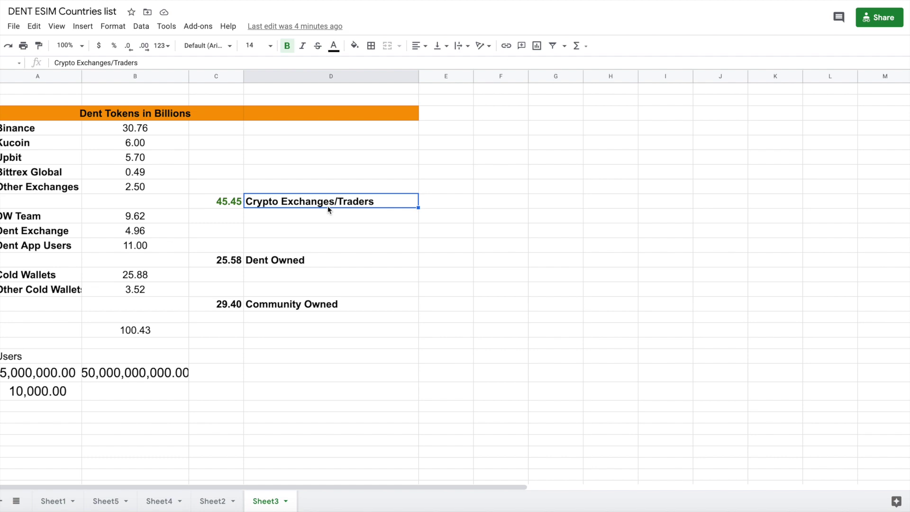
left_click(146, 216)
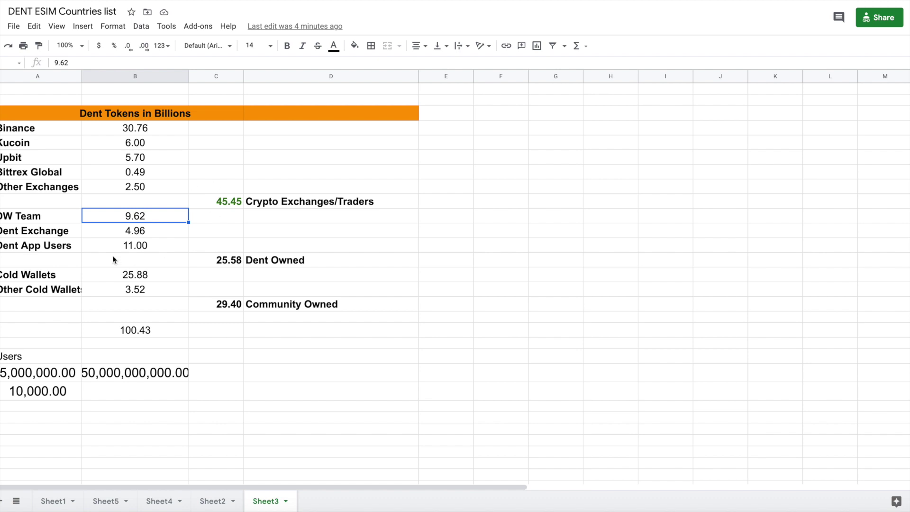
Step: Check the Dent Exchange and Dent App Users token holdings in the distribution table
left_click(168, 232)
left_click(163, 259)
left_click(164, 244)
left_click(153, 231)
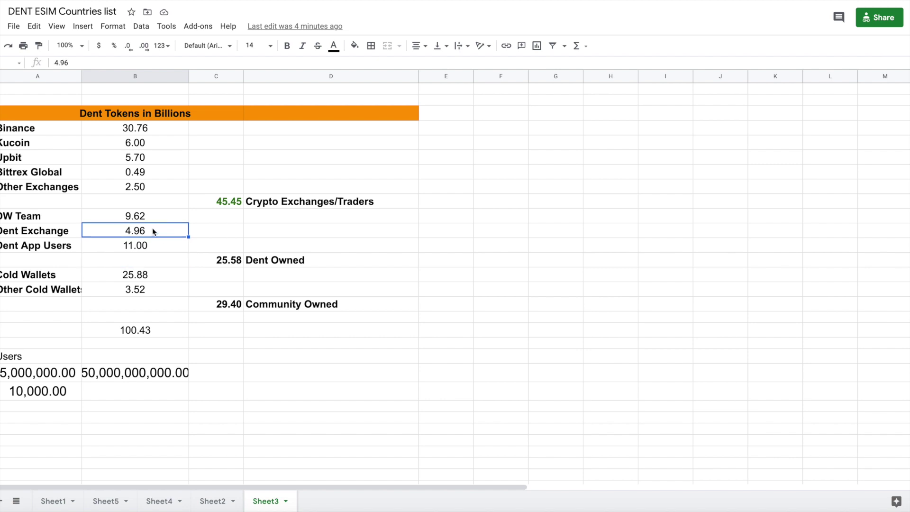
left_click(159, 248)
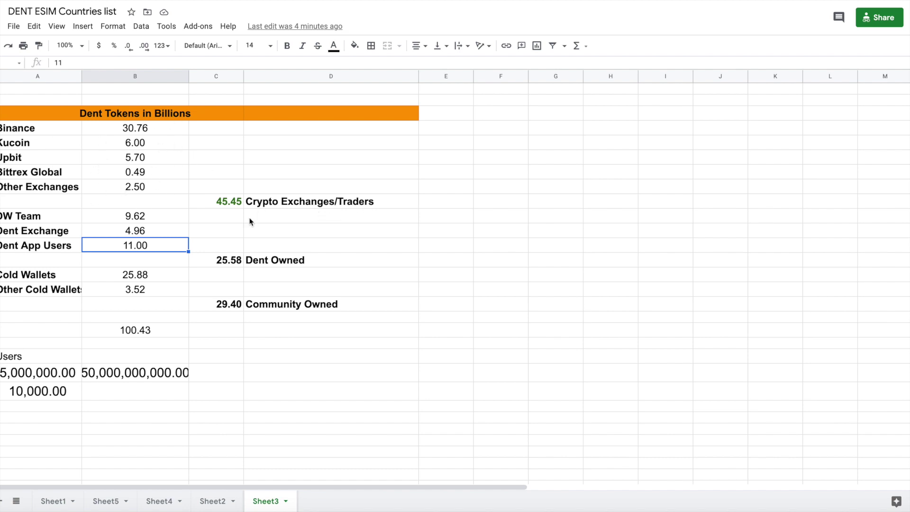
Step: Compare the Crypto Exchanges/Traders total with the Community Owned total in column C
left_click(238, 203)
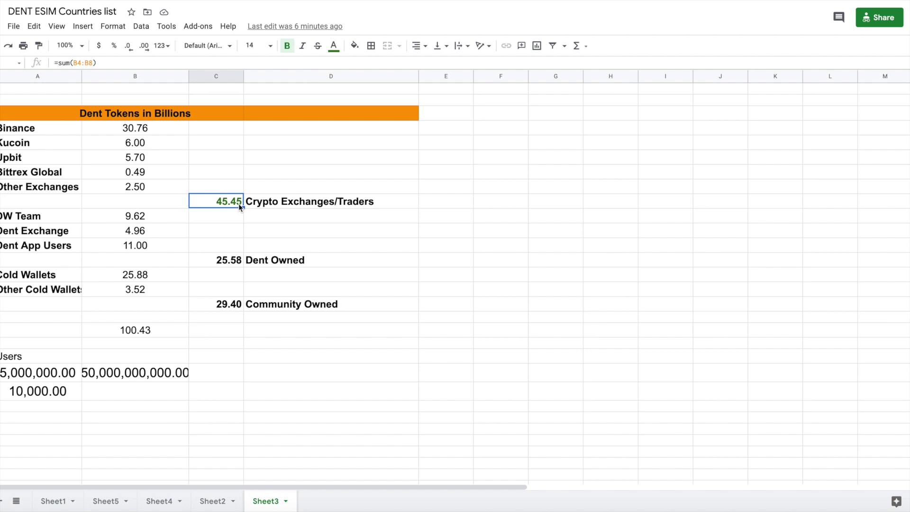
left_click(252, 309)
left_click(241, 304)
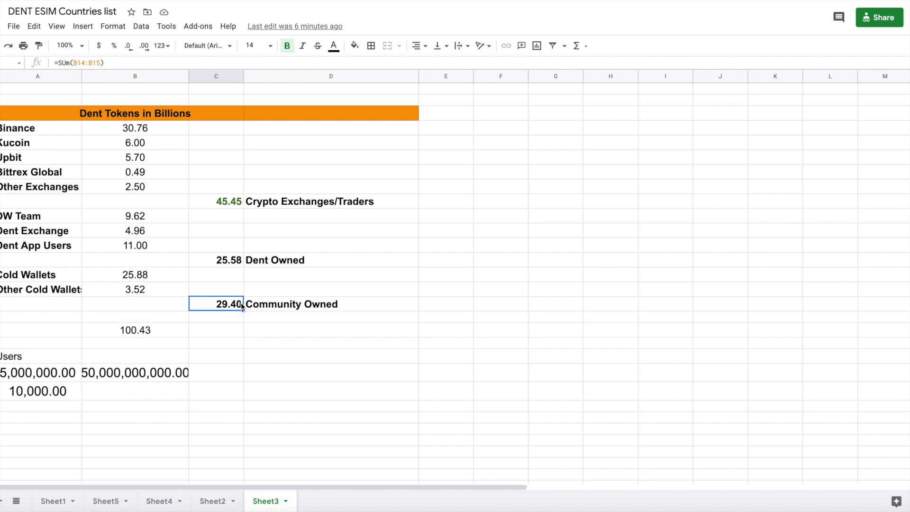
scroll(251, 265, "down", 1)
left_click(233, 193)
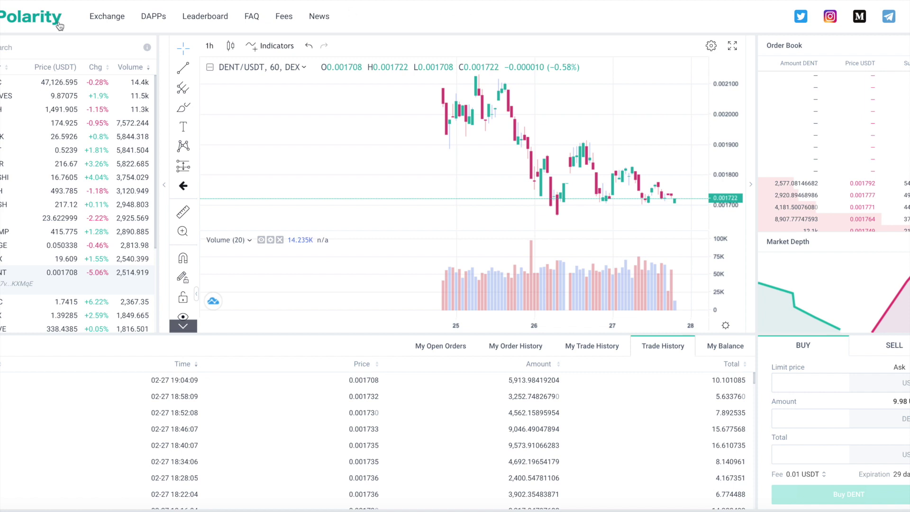
Step: Switch to the Polarity site and look through its home page and the Profit Leaderboard
left_click(20, 19)
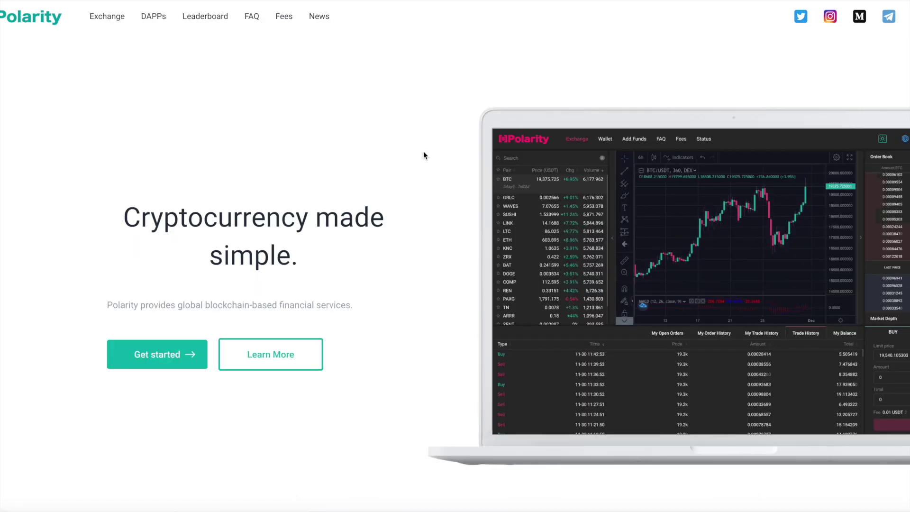
scroll(423, 155, "down", 3)
scroll(423, 154, "down", 10)
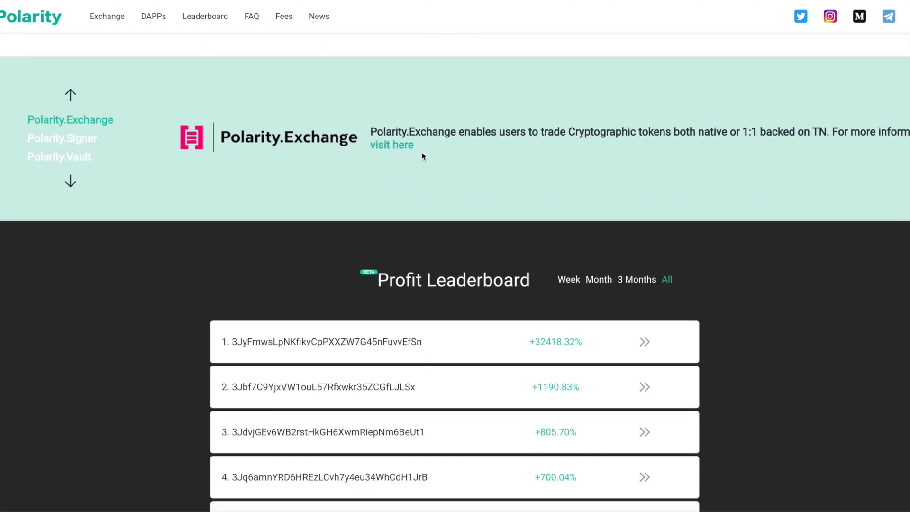
scroll(422, 152, "down", 5)
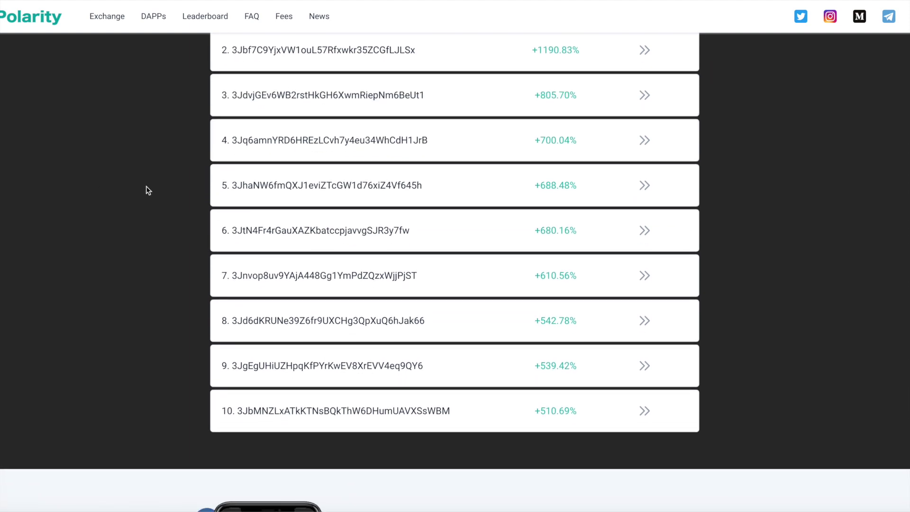
scroll(147, 186, "up", 5)
scroll(146, 186, "up", 4)
scroll(143, 192, "up", 8)
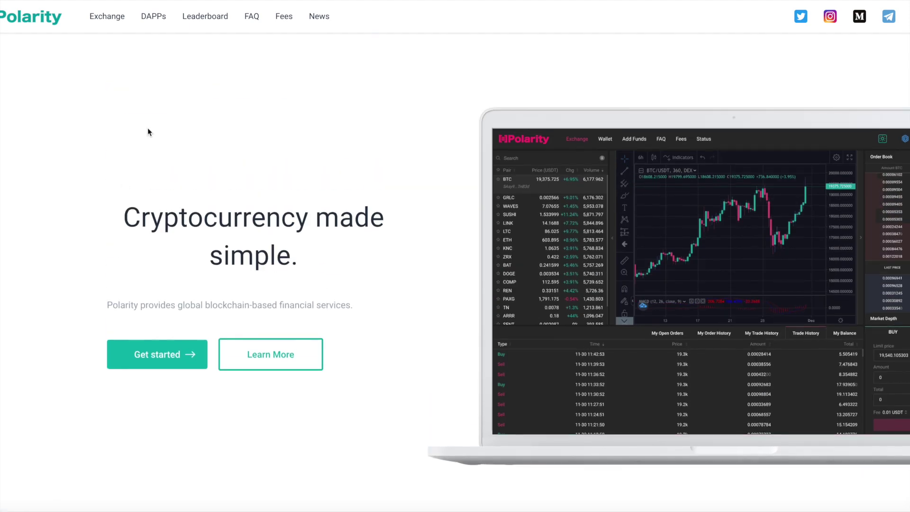
Step: Open Polarity's Exchange page and examine the DENT order book, market depth and trade history
left_click(102, 25)
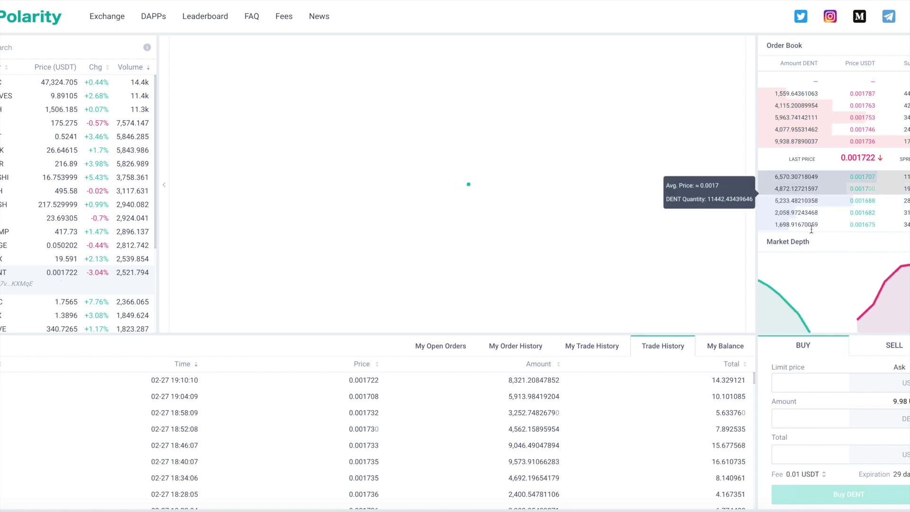
mouse_move(758, 274)
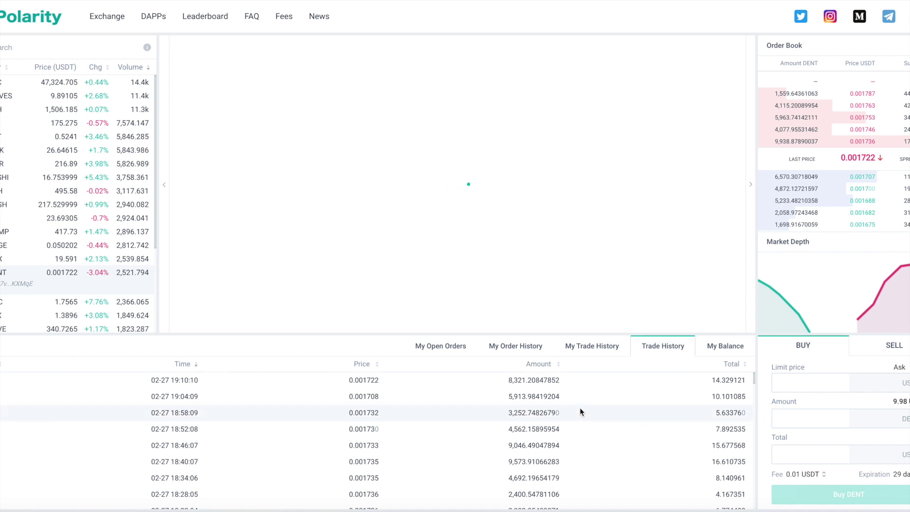
scroll(602, 402, "down", 3)
scroll(602, 402, "down", 2)
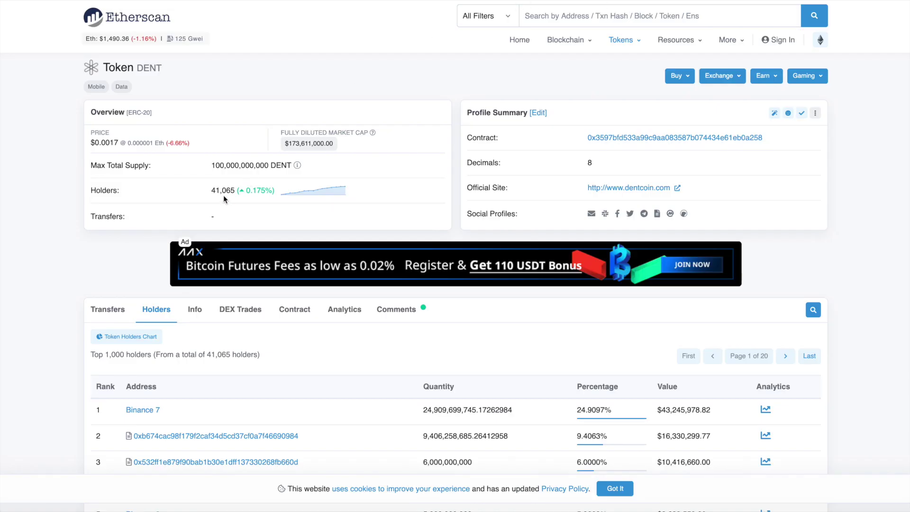
Step: Check the DENT holder count on Etherscan against the Community Owned total on Sheet3
double_click(224, 191)
left_click(218, 194)
double_click(217, 193)
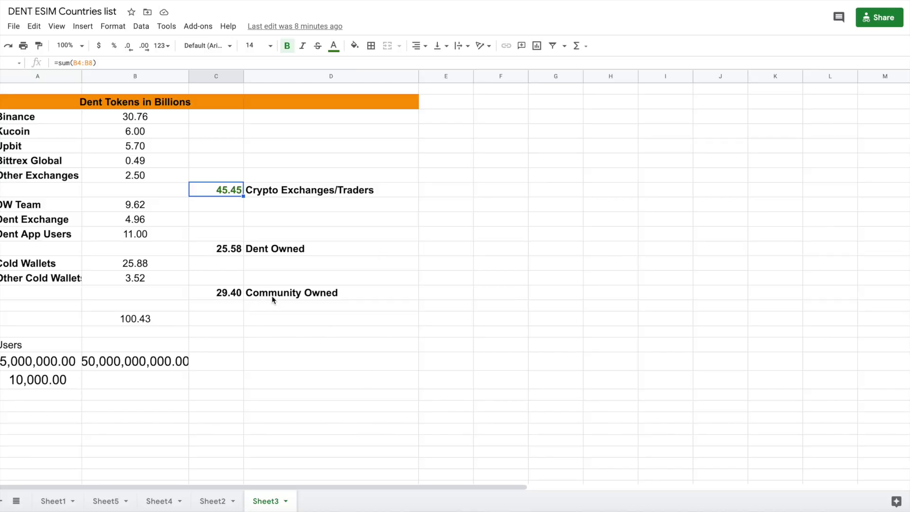
left_click(226, 294)
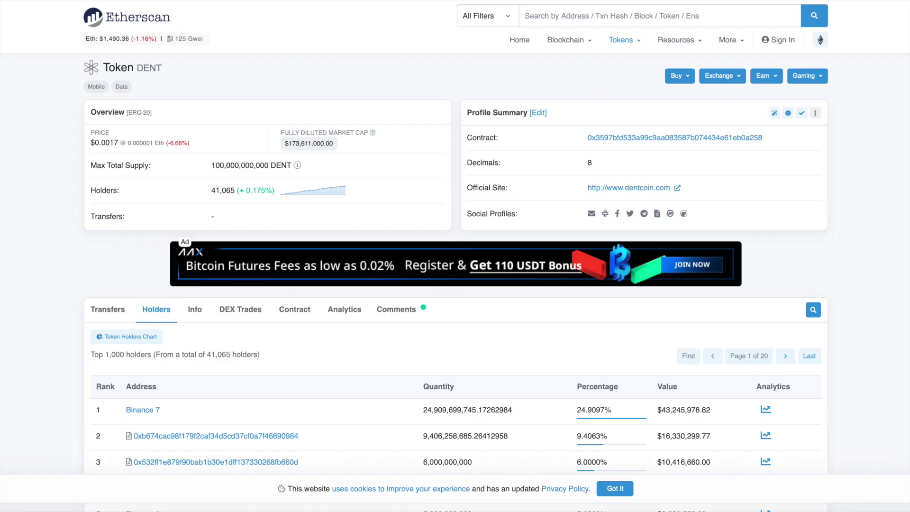
double_click(225, 192)
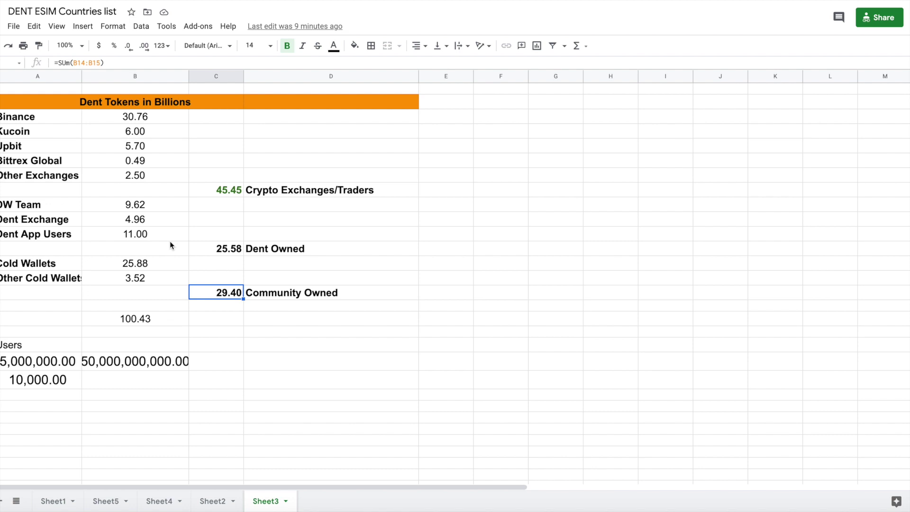
Step: Return to Sheet4 of the spreadsheet and inspect the tourist total's sum formula
left_click(213, 502)
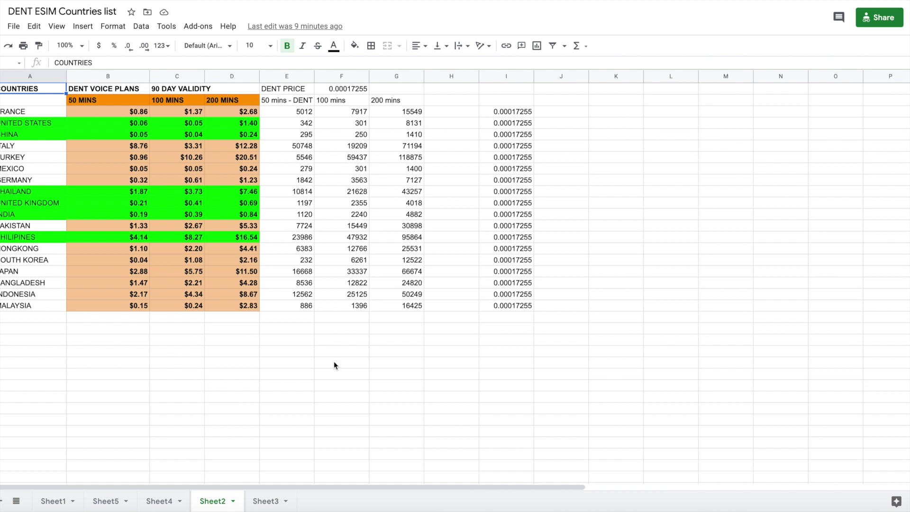
left_click(158, 502)
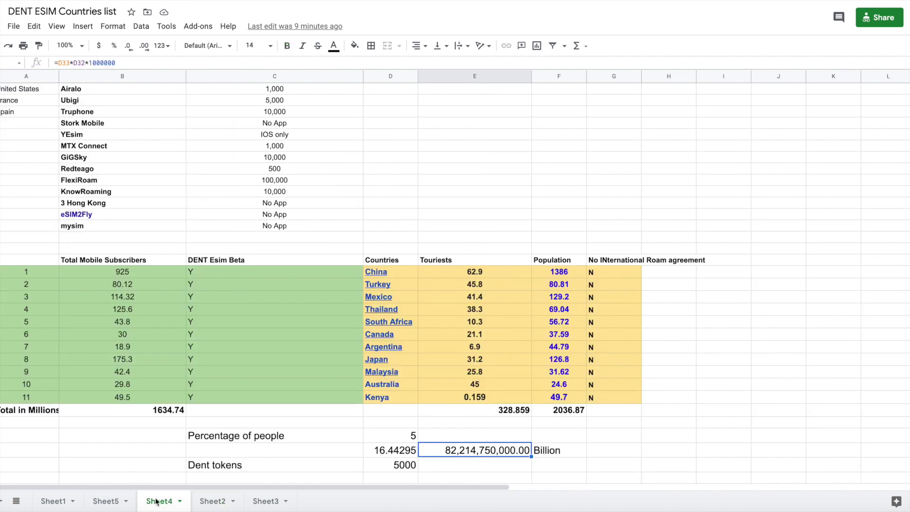
left_click(508, 411)
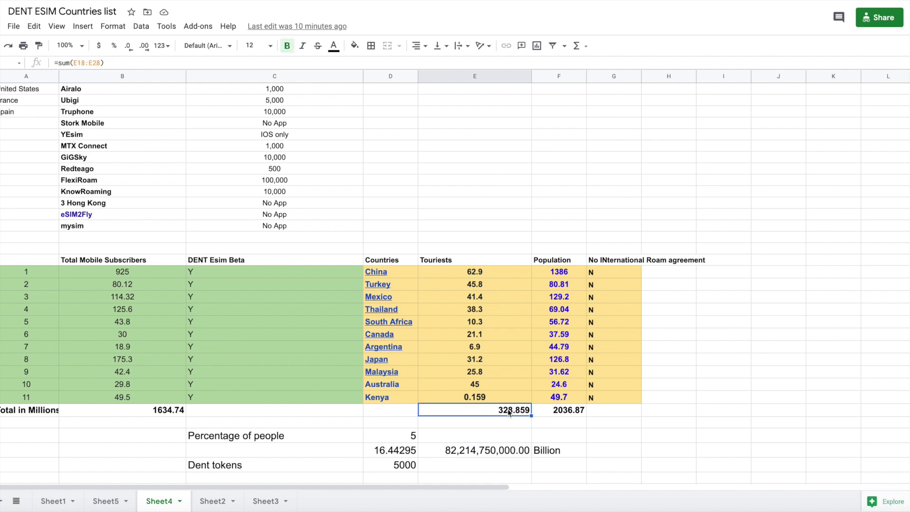